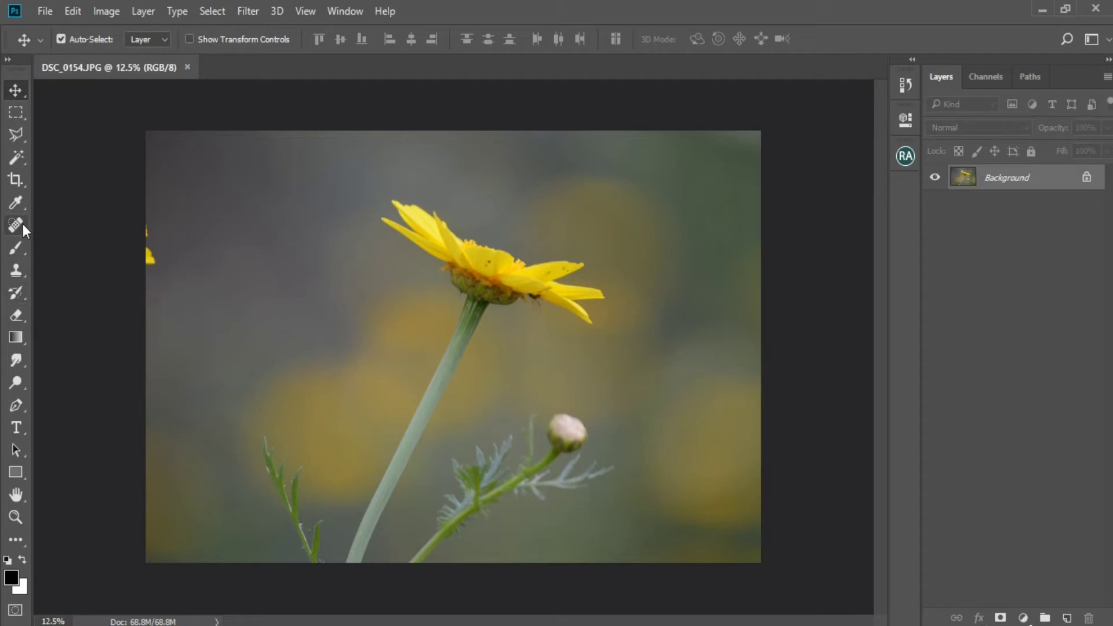
# Remove the yellow petal fragment at the photo's left edge with the Spot Healing Brush at size 700.
pyautogui.click(22, 223)
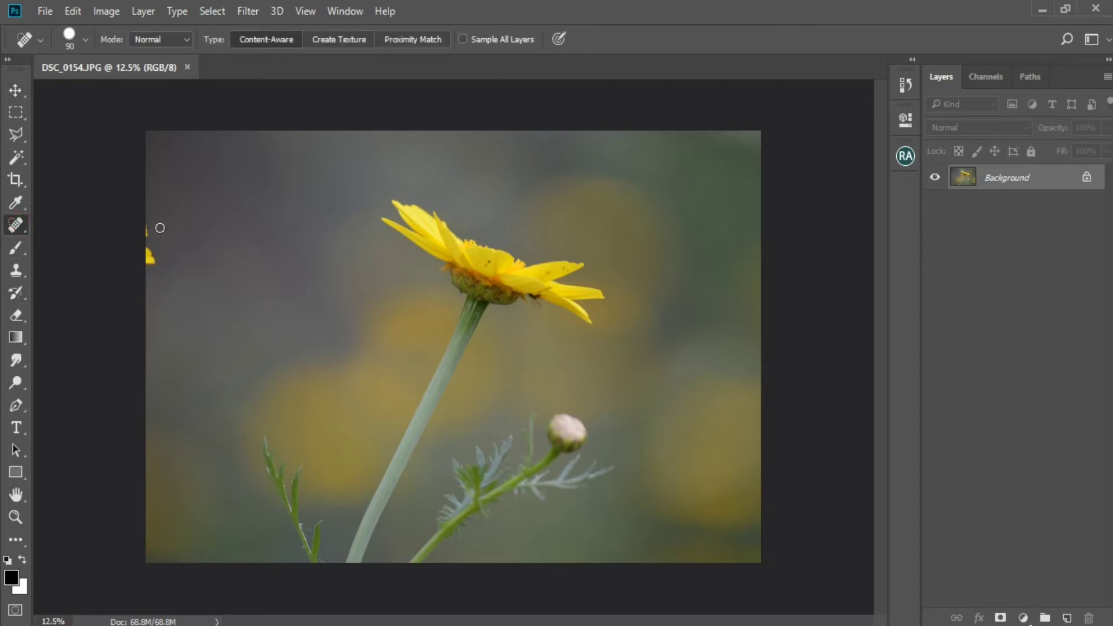
pyautogui.press(']')
pyautogui.press(']')
pyautogui.press(']')
pyautogui.press(']')
pyautogui.press(']')
pyautogui.press(']')
pyautogui.press(']')
pyautogui.press(']')
pyautogui.press(']')
pyautogui.press(']')
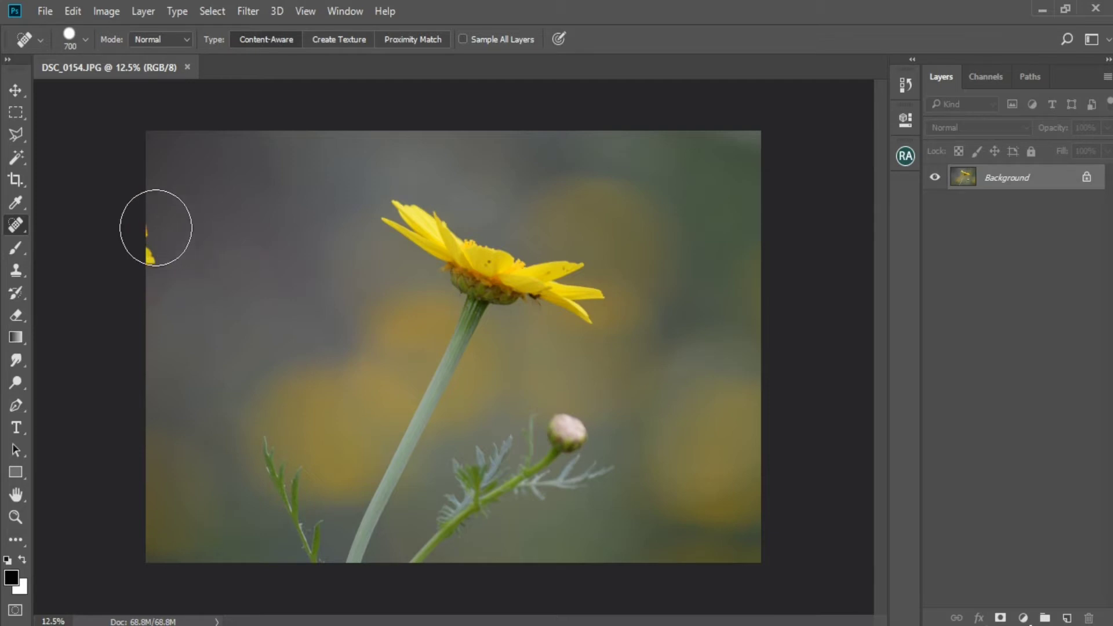
pyautogui.click(144, 246)
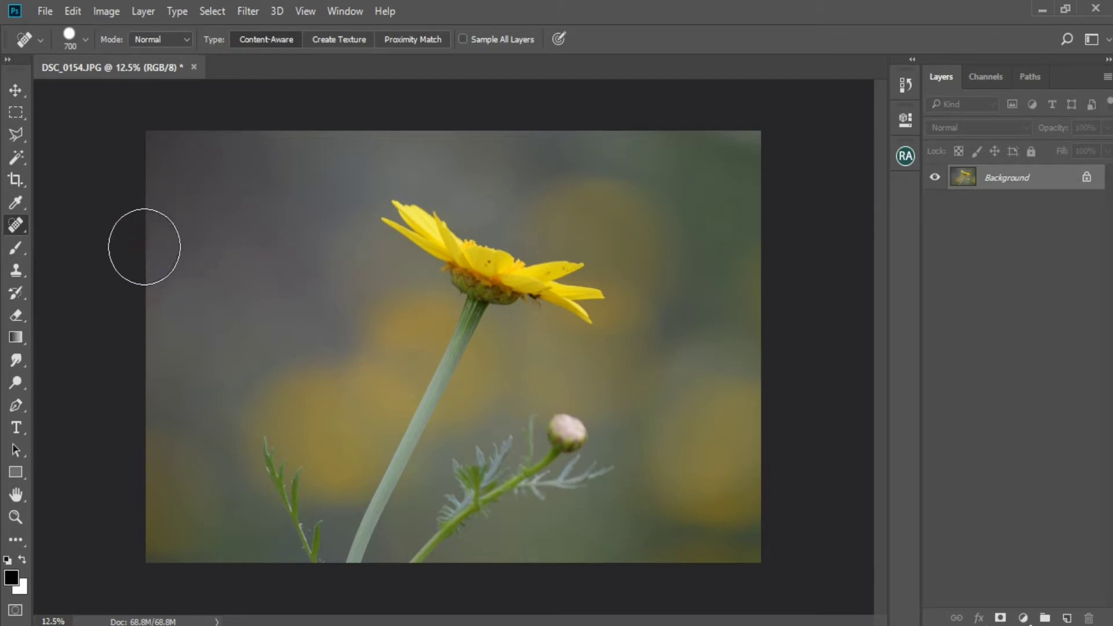
pyautogui.click(15, 92)
# Open the photo in the Camera Raw Filter and apply the user preset max Light 2.
pyautogui.click(244, 11)
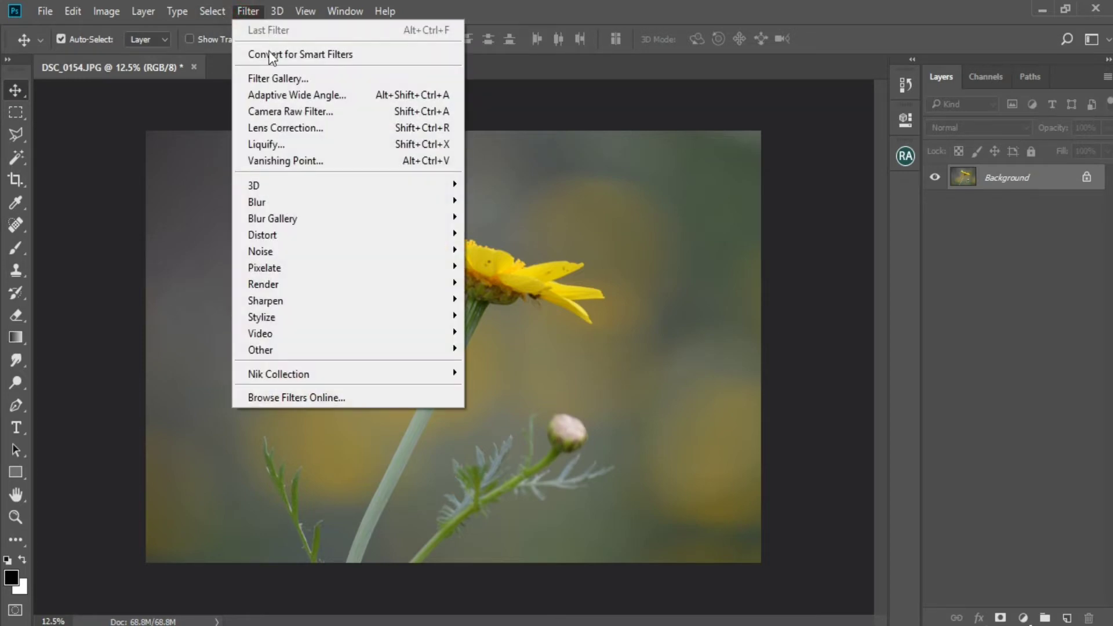
pyautogui.click(278, 111)
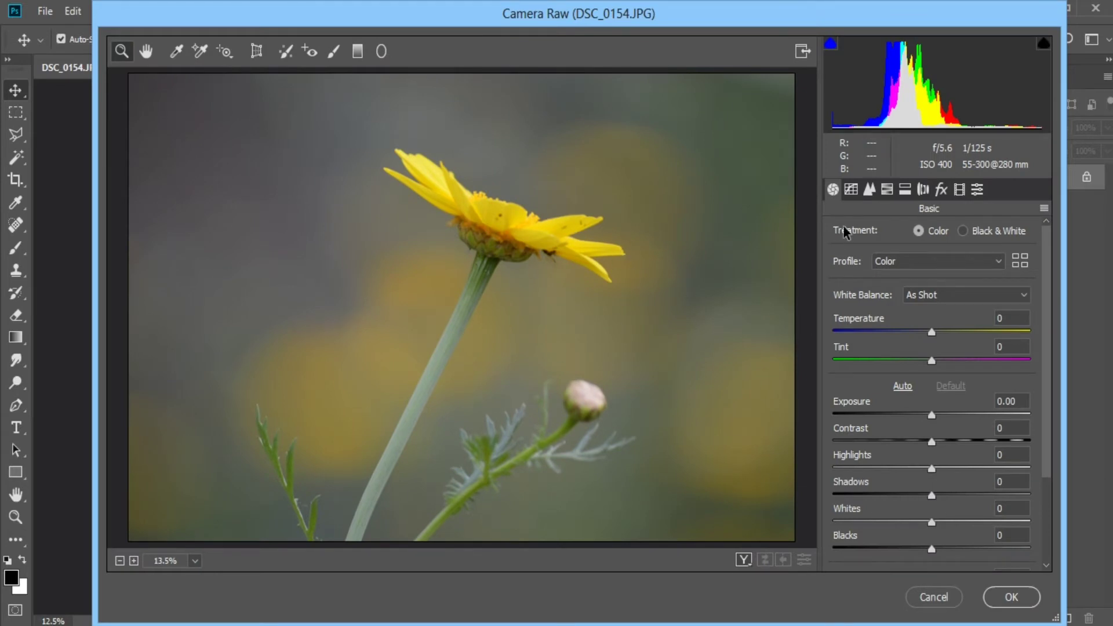
pyautogui.click(978, 190)
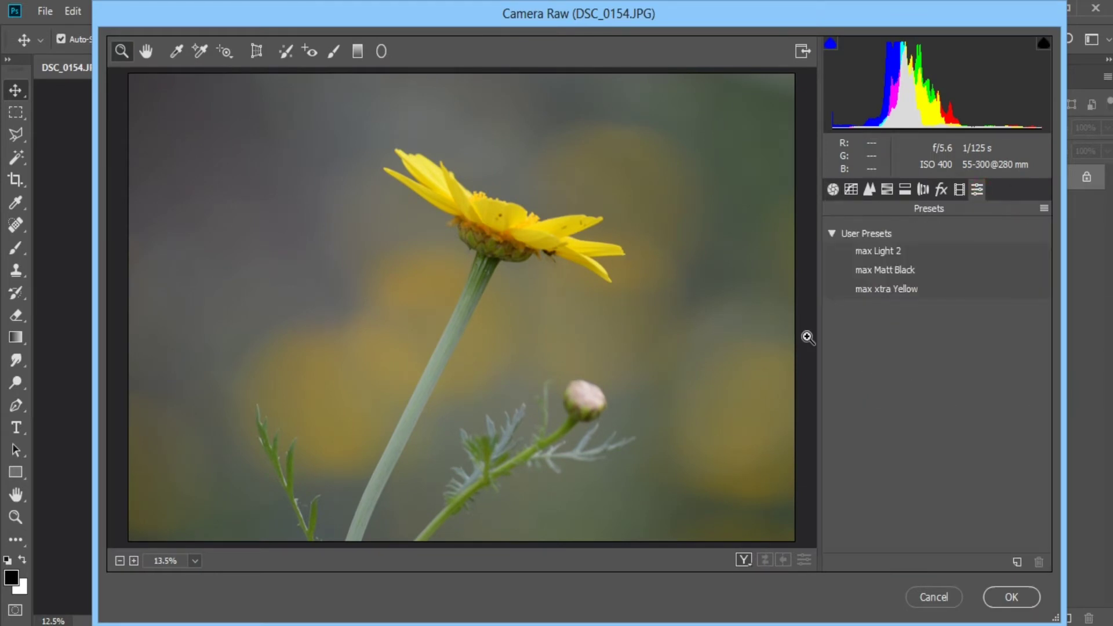
pyautogui.click(867, 249)
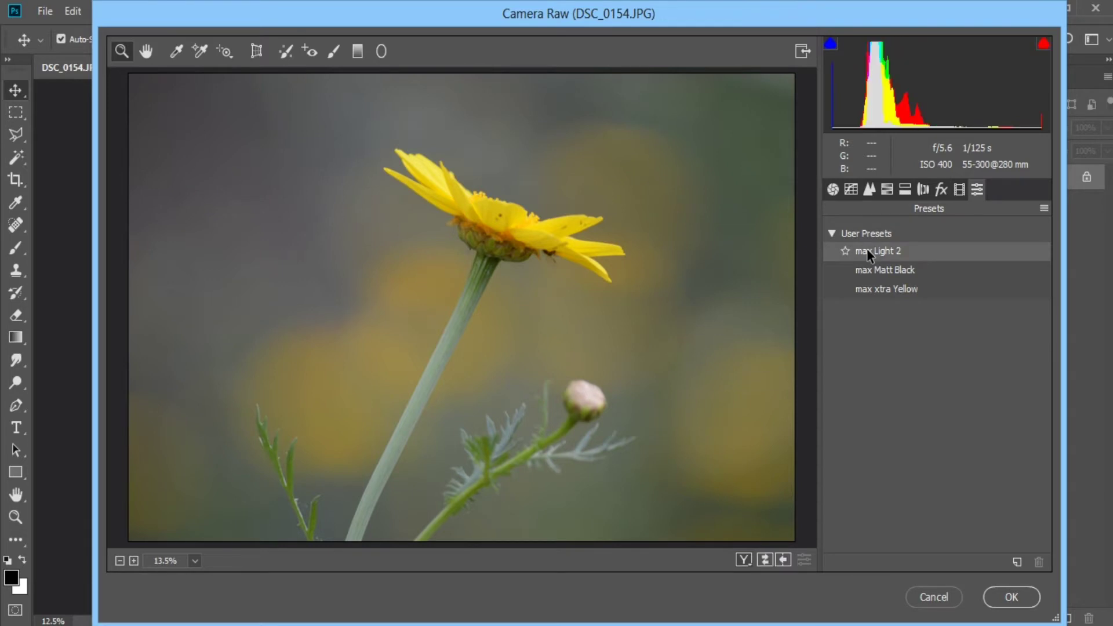
pyautogui.click(900, 252)
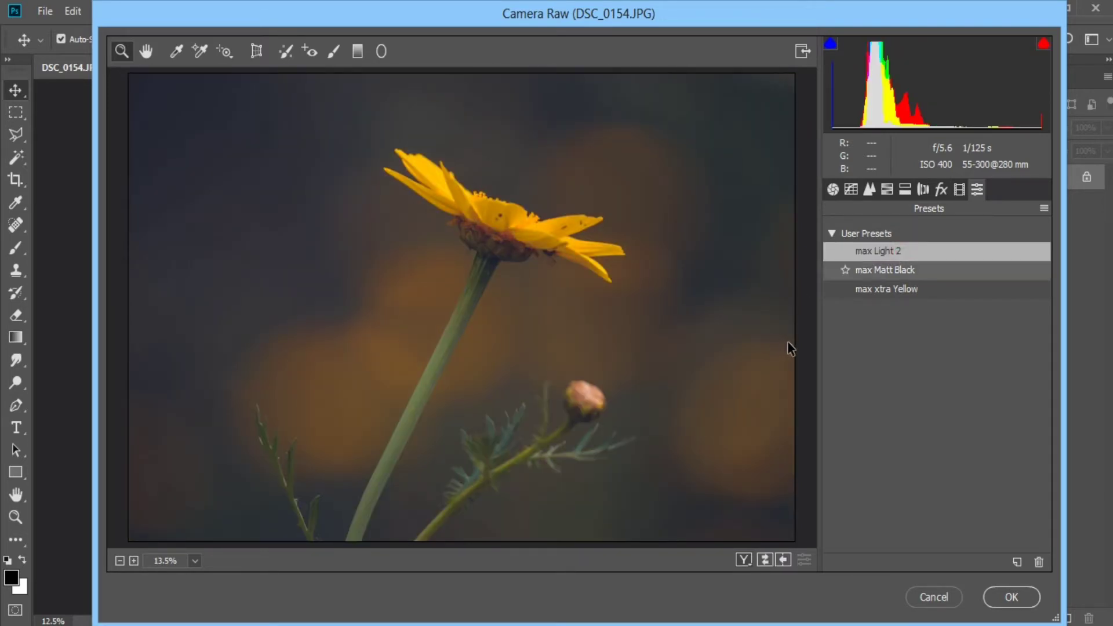
# Set the basic tone adjustments to Shadows +100, Whites 0 and Blacks -71.
pyautogui.click(832, 189)
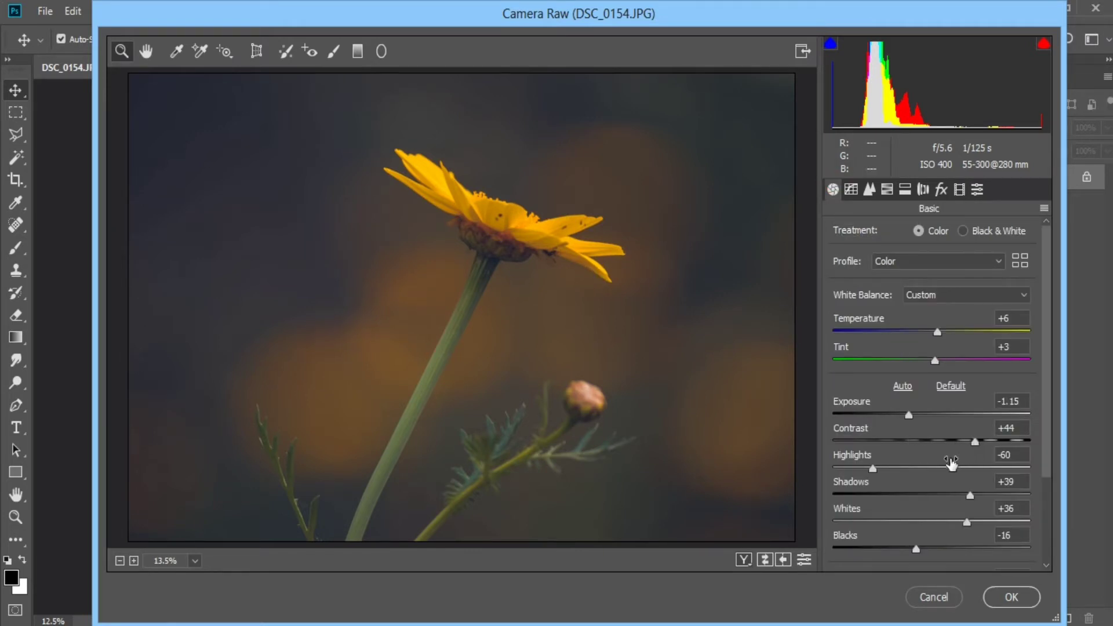
pyautogui.moveTo(974, 499); pyautogui.dragTo(1071, 485)
pyautogui.doubleClick(902, 496)
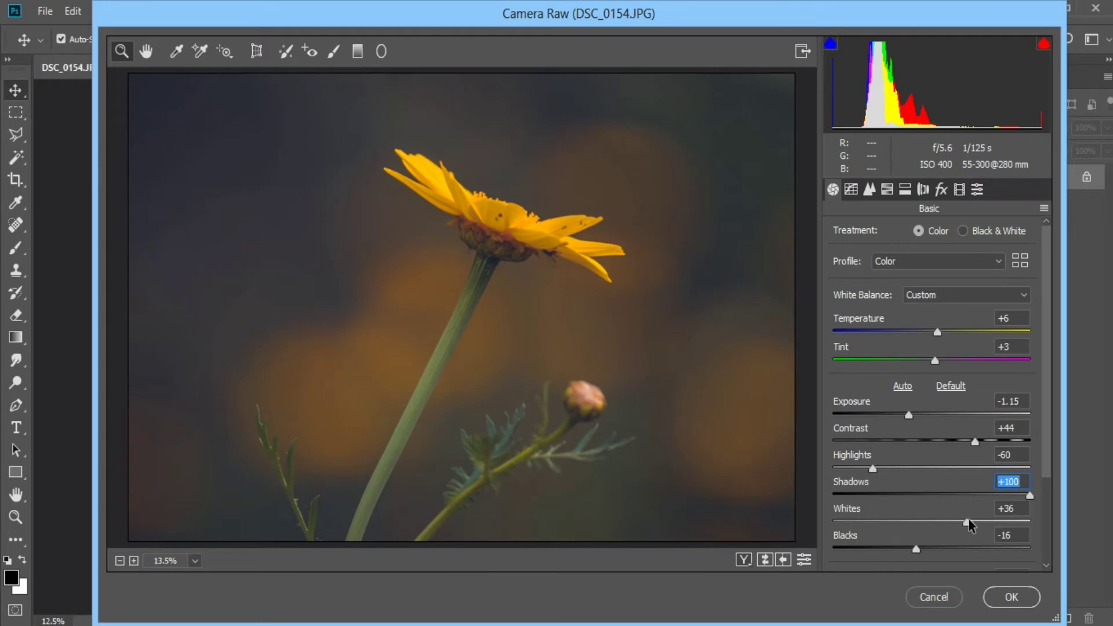
pyautogui.moveTo(968, 524)
pyautogui.mouseDown()
pyautogui.moveTo(925, 522)
pyautogui.moveTo(1001, 522)
pyautogui.moveTo(963, 524)
pyautogui.mouseUp()
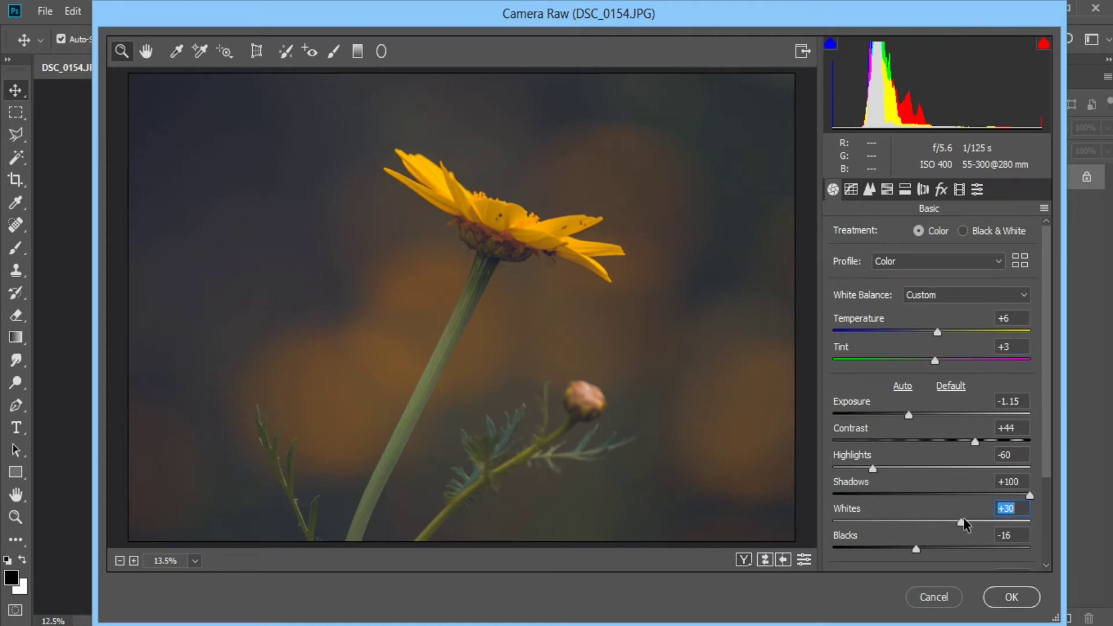
pyautogui.write('0')
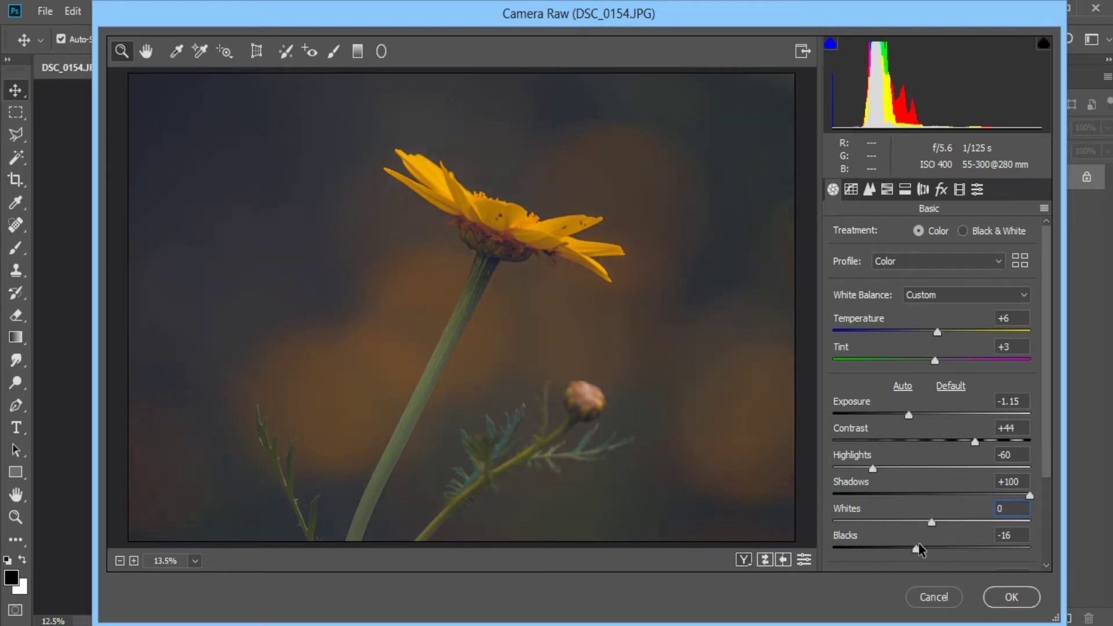
pyautogui.moveTo(922, 550); pyautogui.dragTo(865, 555)
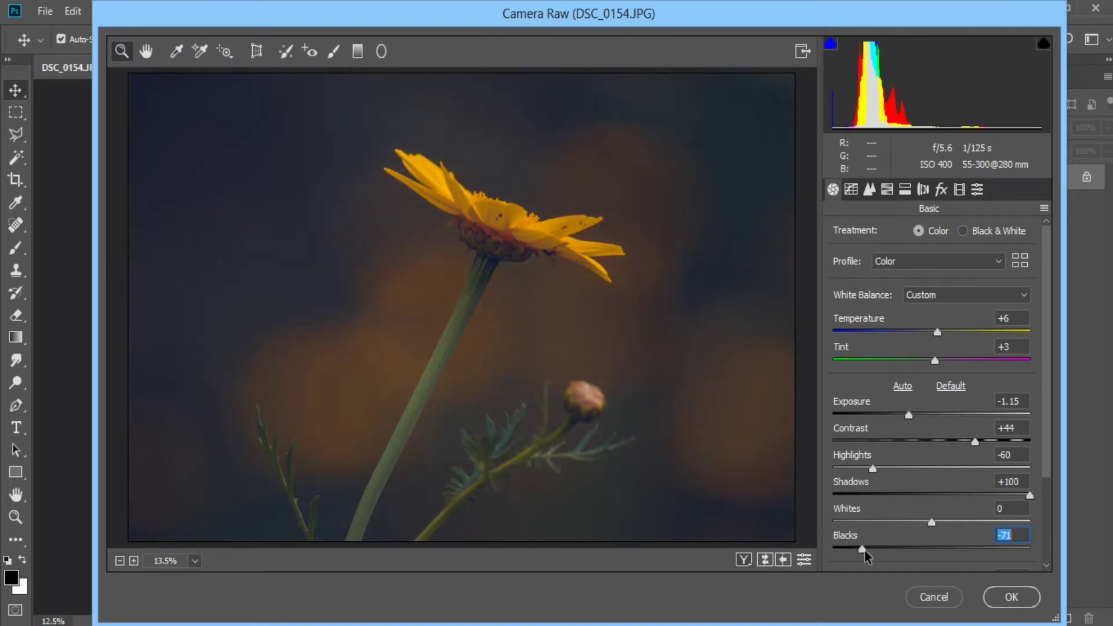
# Set Clarity to +78 and Vibrance to +100, and apply the Camera Raw adjustments to the photo.
pyautogui.scroll(-3, 881, 497)
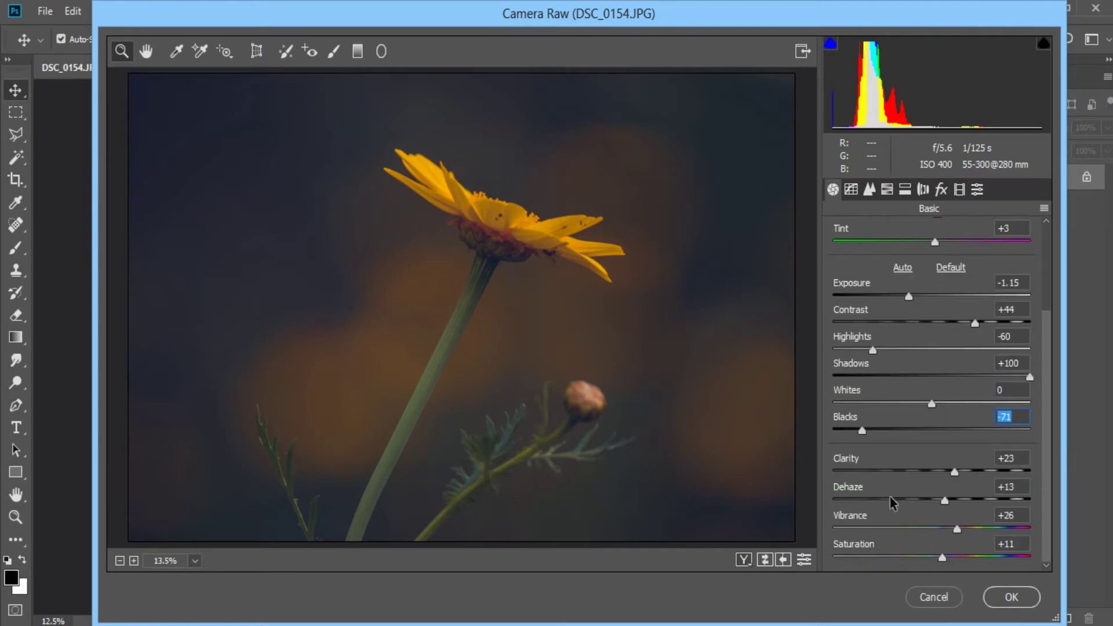
pyautogui.moveTo(955, 470); pyautogui.dragTo(1011, 471)
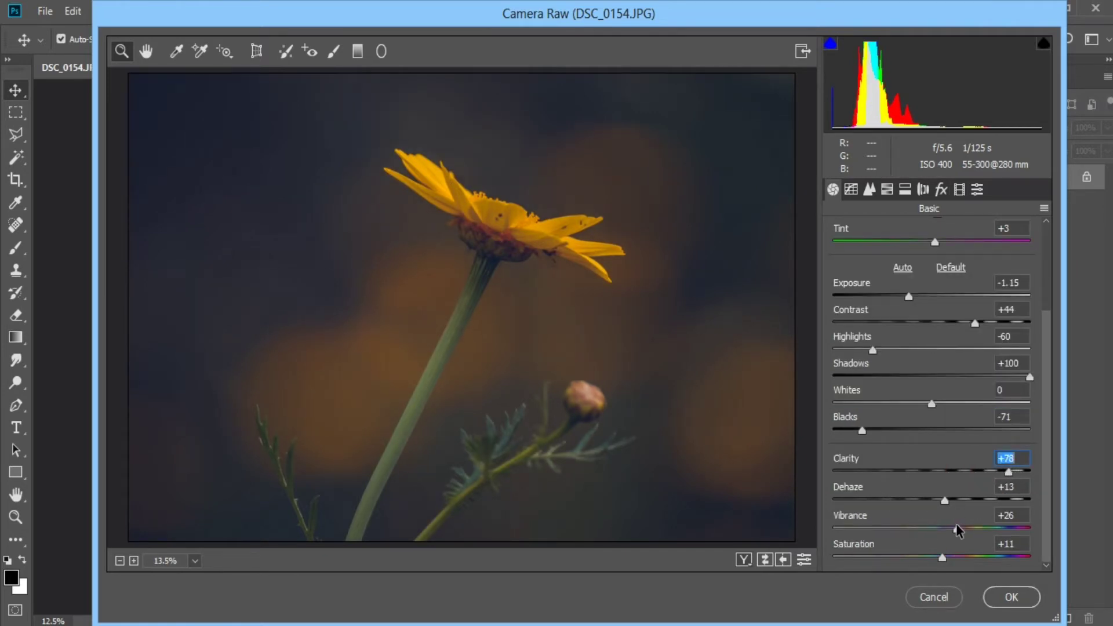
pyautogui.moveTo(957, 529); pyautogui.dragTo(1032, 526)
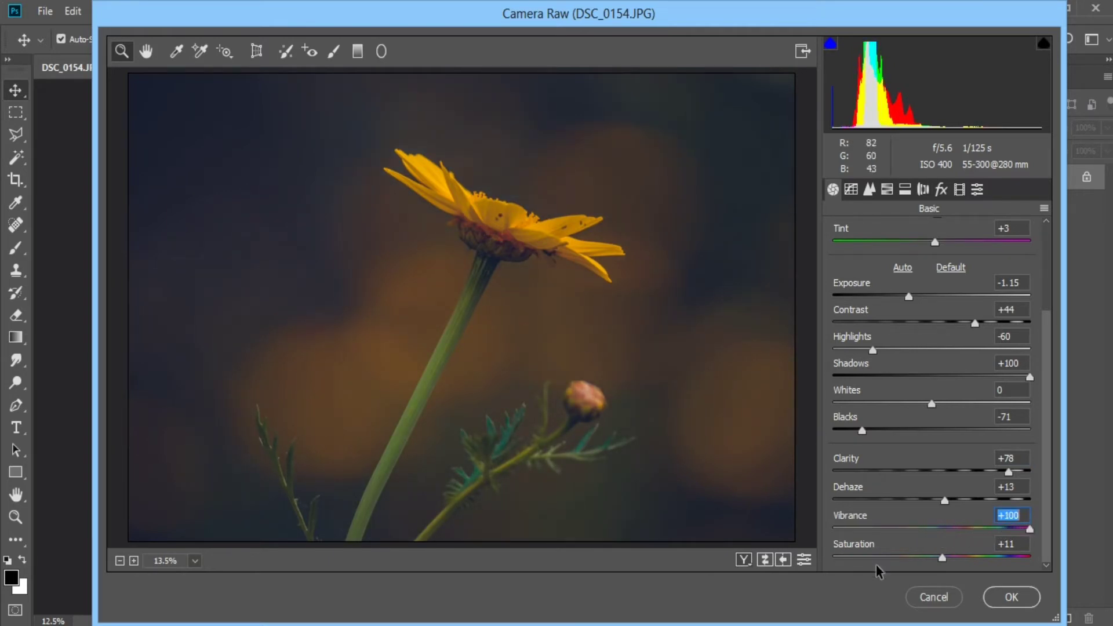
pyautogui.click(994, 598)
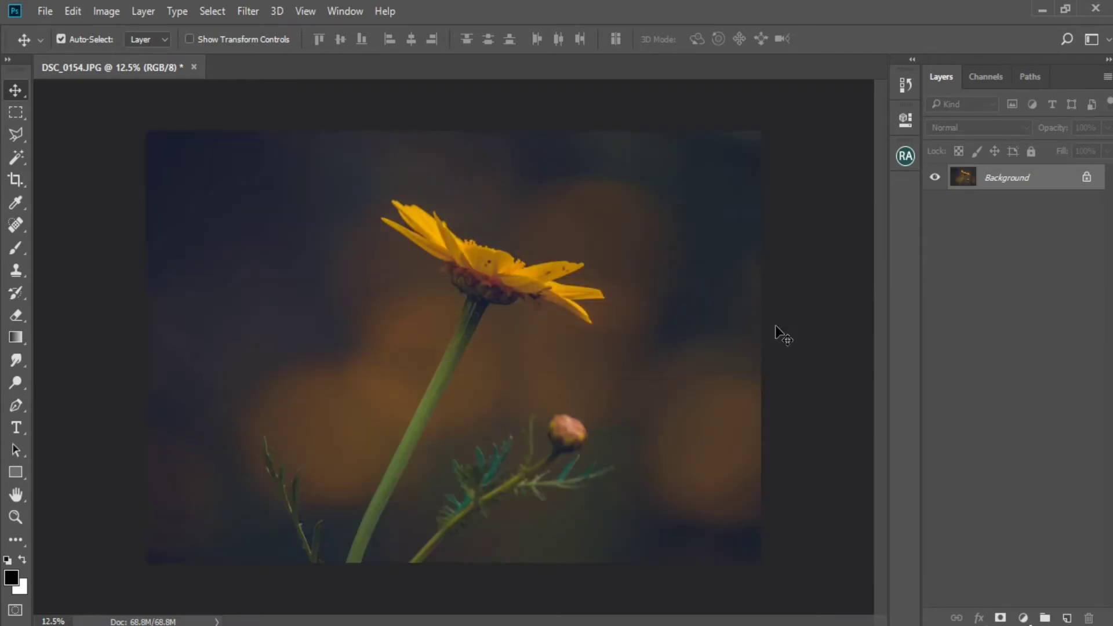
# Save the edited photo as a JPEG named DSC_0155 in the XTRA UPDATES folder, accepting quality 12 and Progressive format.
pyautogui.hotkey('ctrl', 'shift', 's')
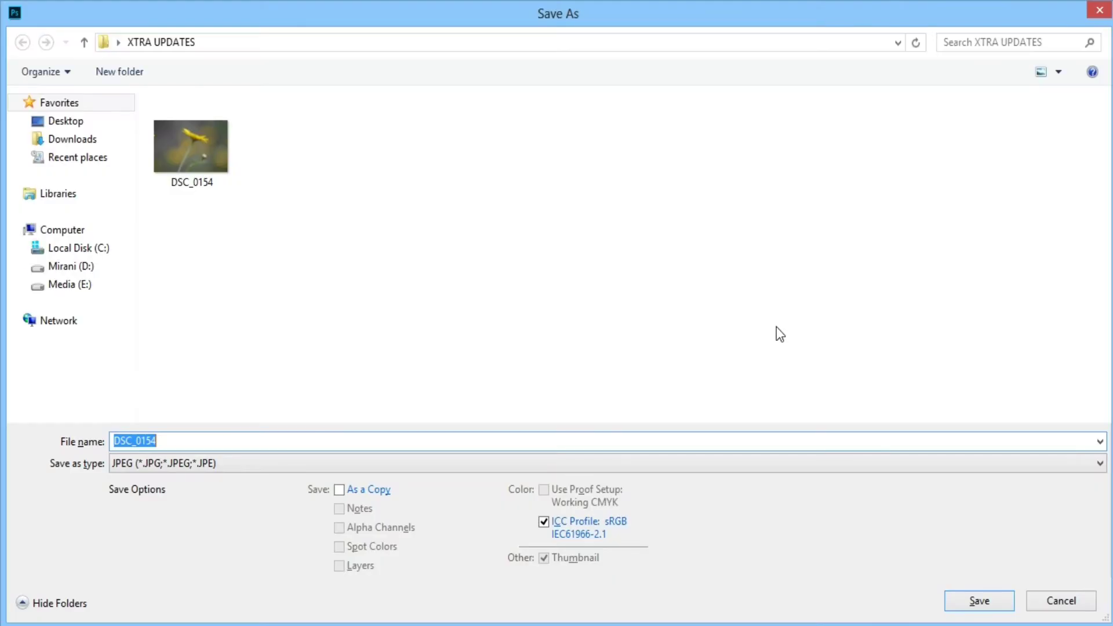
pyautogui.press('End')
pyautogui.press('BackSpace')
pyautogui.write('5')
pyautogui.press('Return')
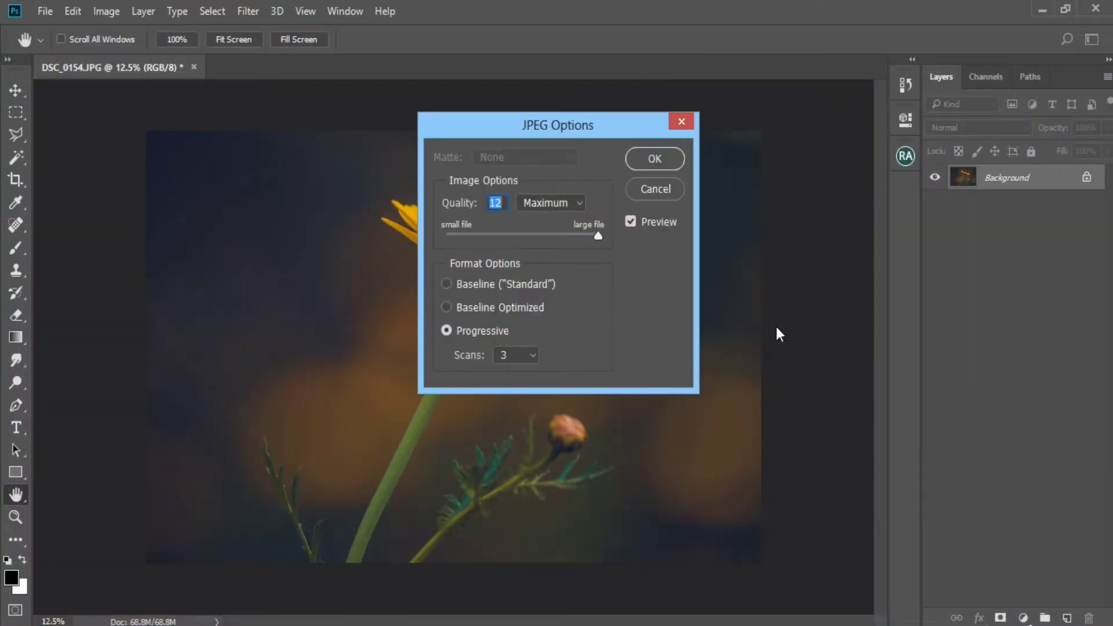
pyautogui.press('Return')
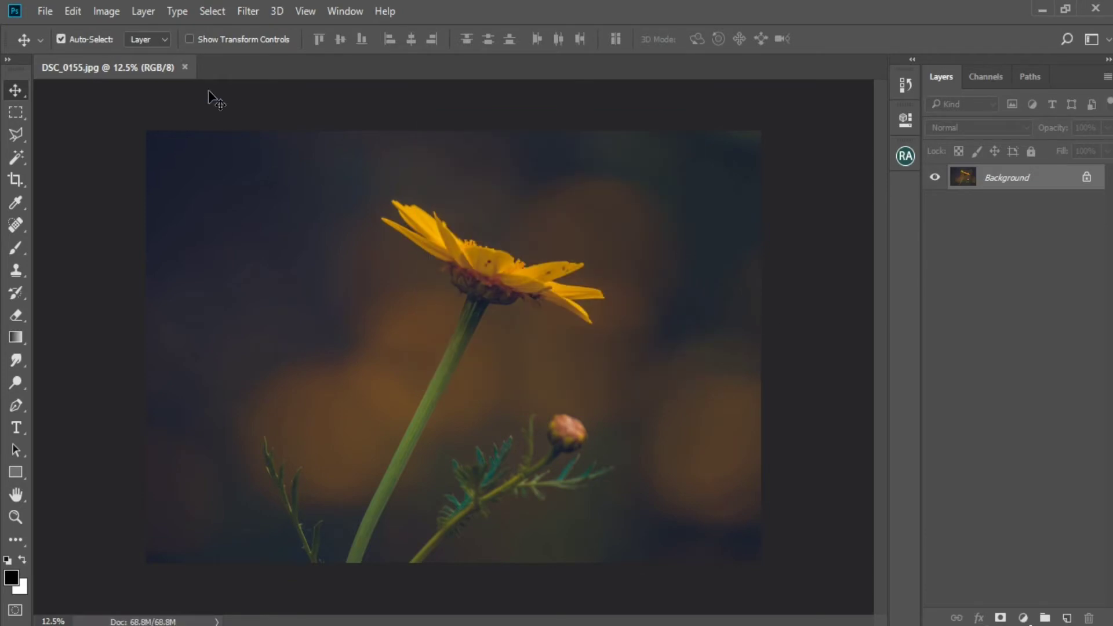
# Close the saved DSC_0155 image and open the original DSC_0154.JPG from its folder.
pyautogui.click(185, 67)
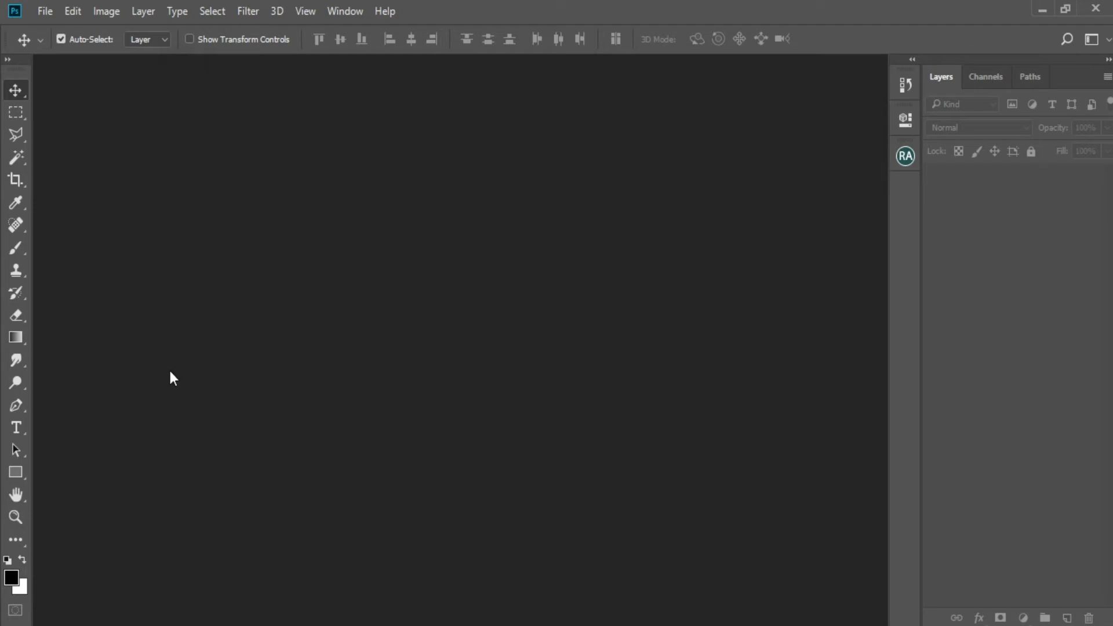
pyautogui.click(124, 619)
pyautogui.moveTo(270, 236); pyautogui.dragTo(360, 345)
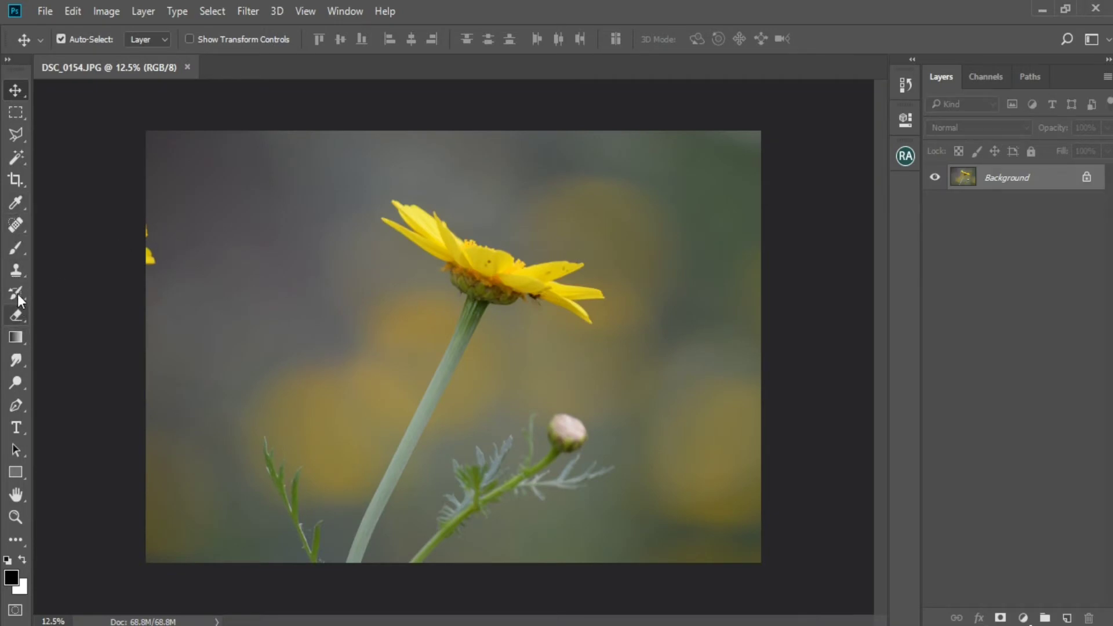
# Heal away the yellow petal fragment at the left edge of the reopened original with the Spot Healing Brush.
pyautogui.click(17, 226)
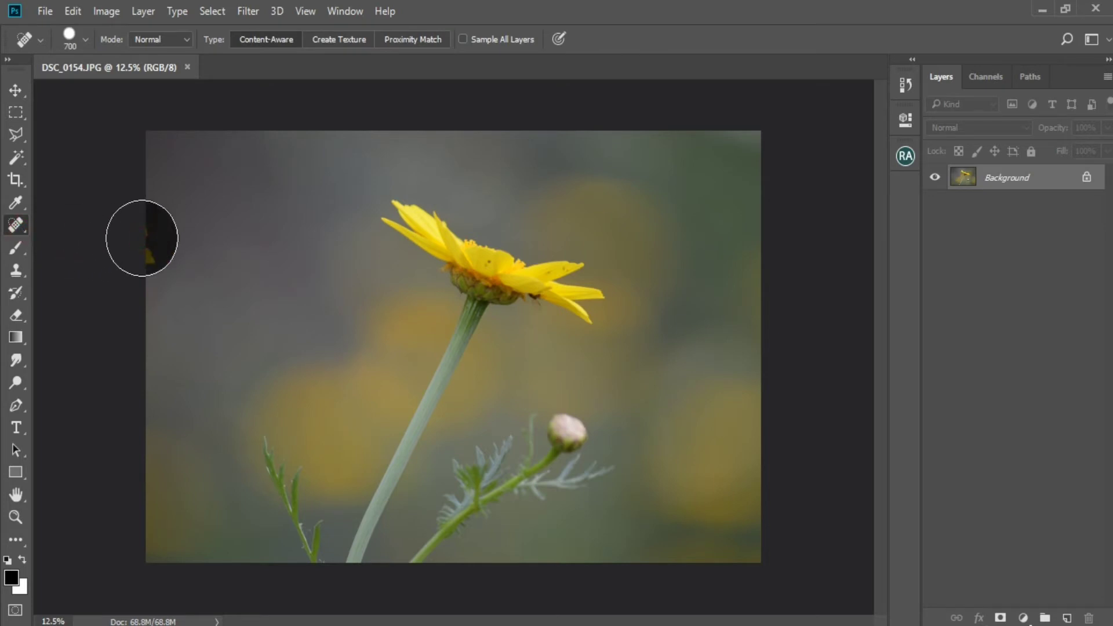
pyautogui.click(142, 238)
pyautogui.click(15, 92)
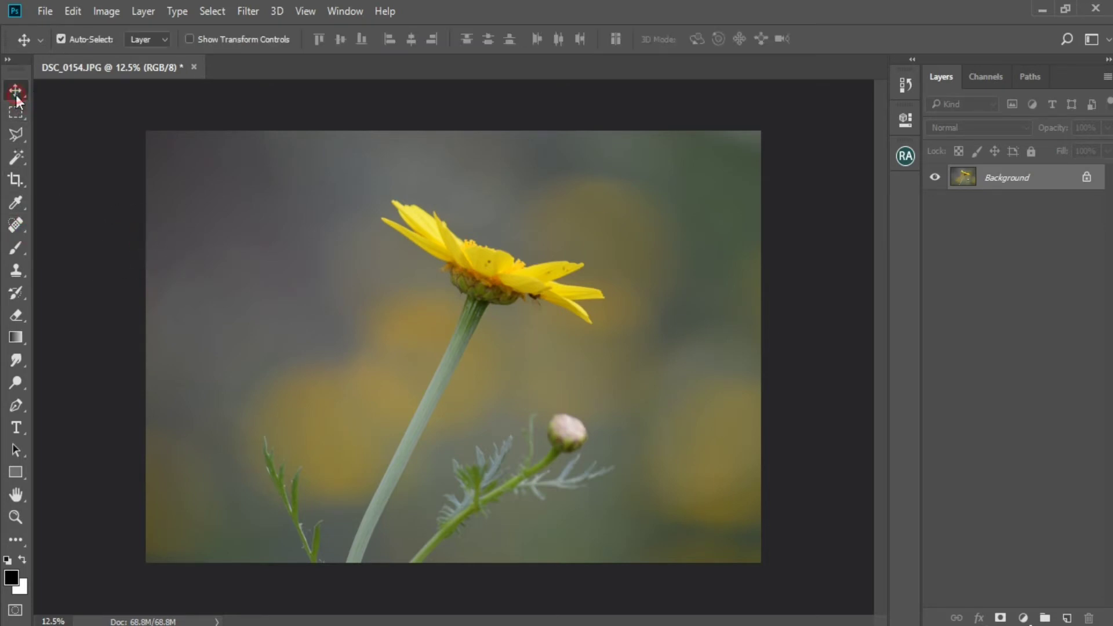
# Open the healed photo in the Camera Raw Filter and apply the user preset max Matt Black.
pyautogui.click(248, 11)
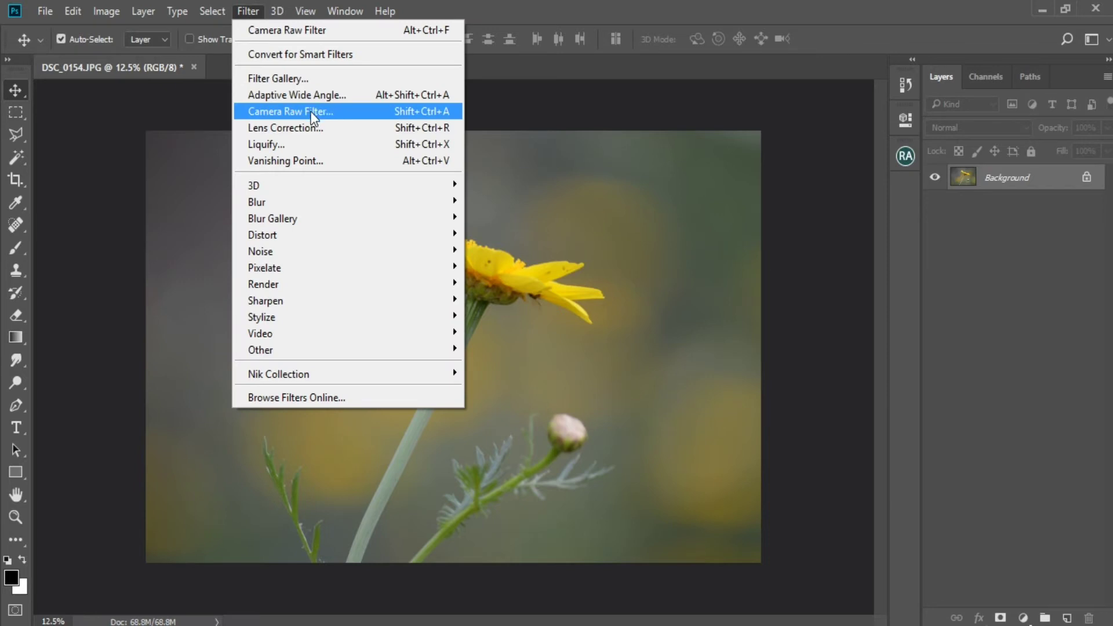
pyautogui.click(429, 112)
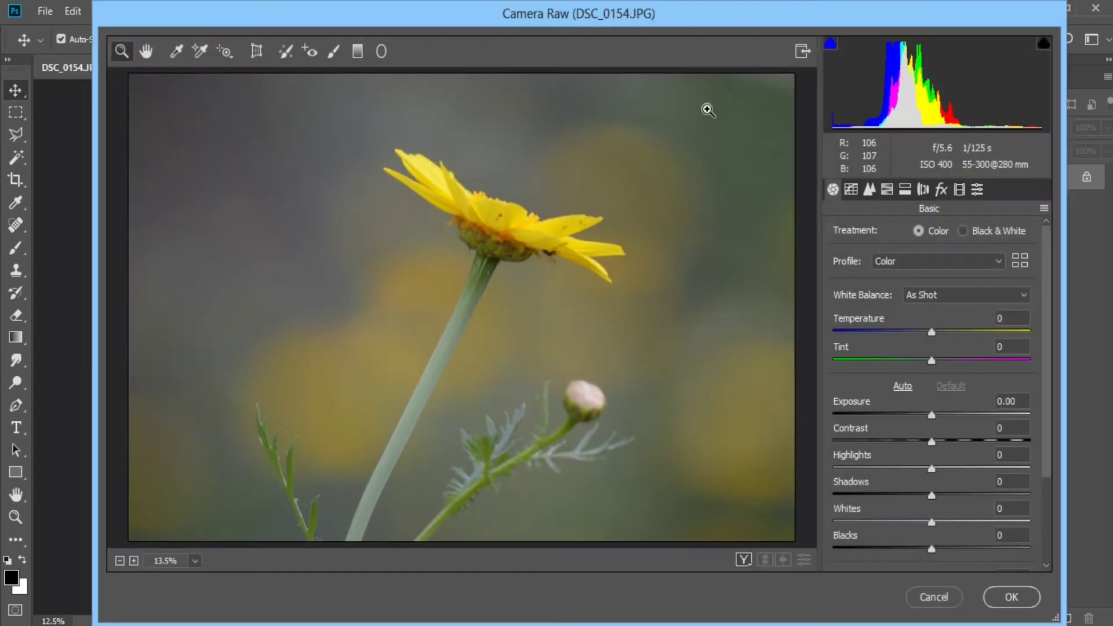
pyautogui.click(978, 189)
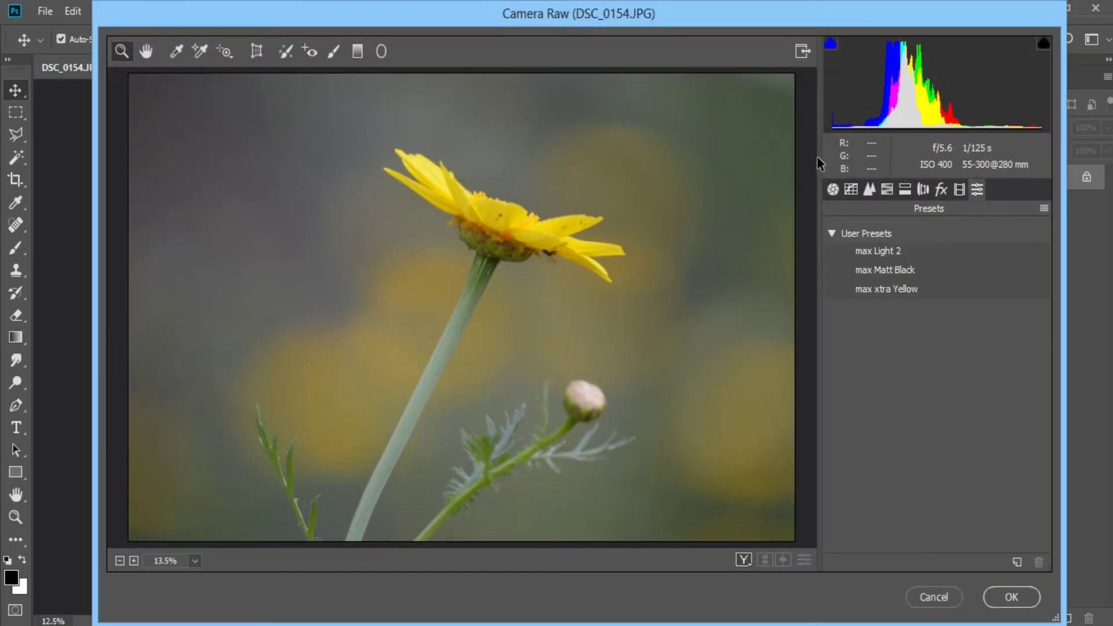
pyautogui.click(848, 268)
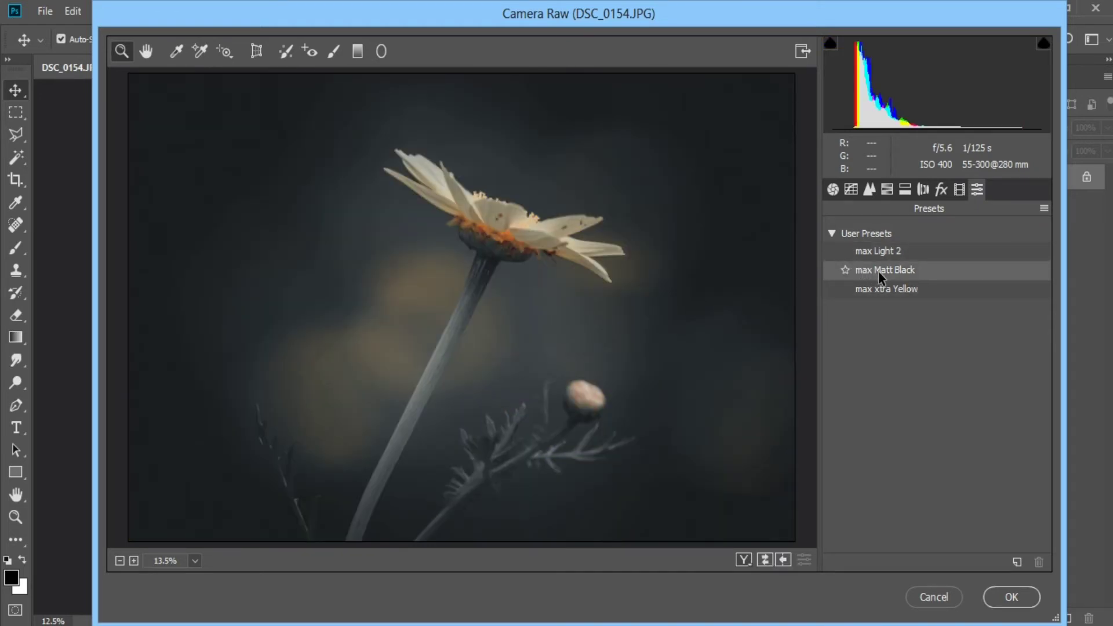
pyautogui.click(878, 270)
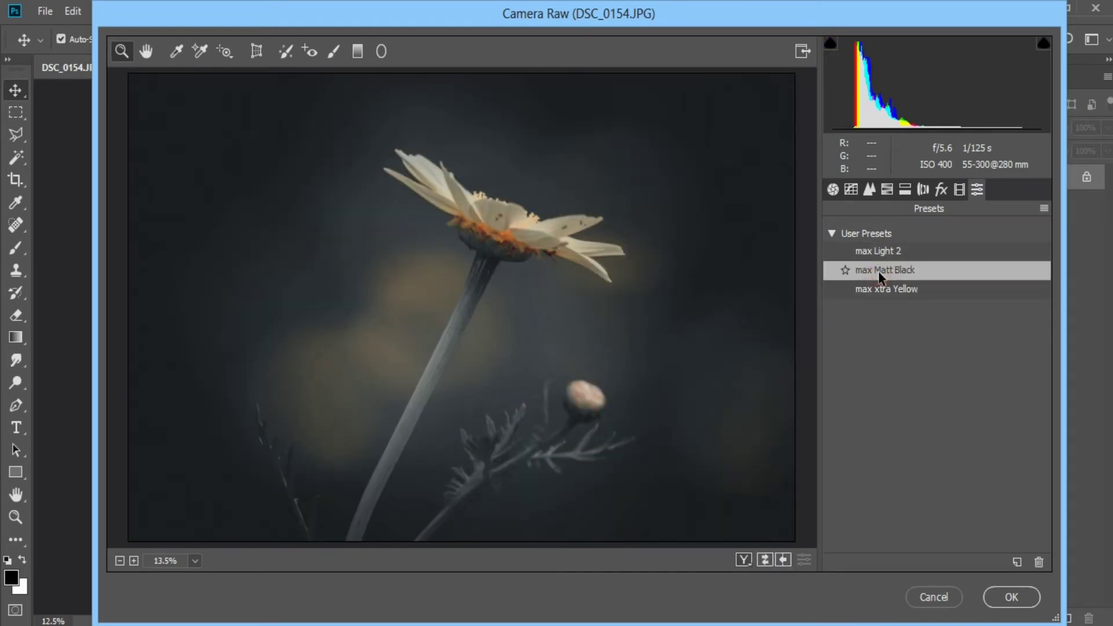
# Adjust the basic tone settings to Contrast +86 and Whites -46.
pyautogui.click(833, 189)
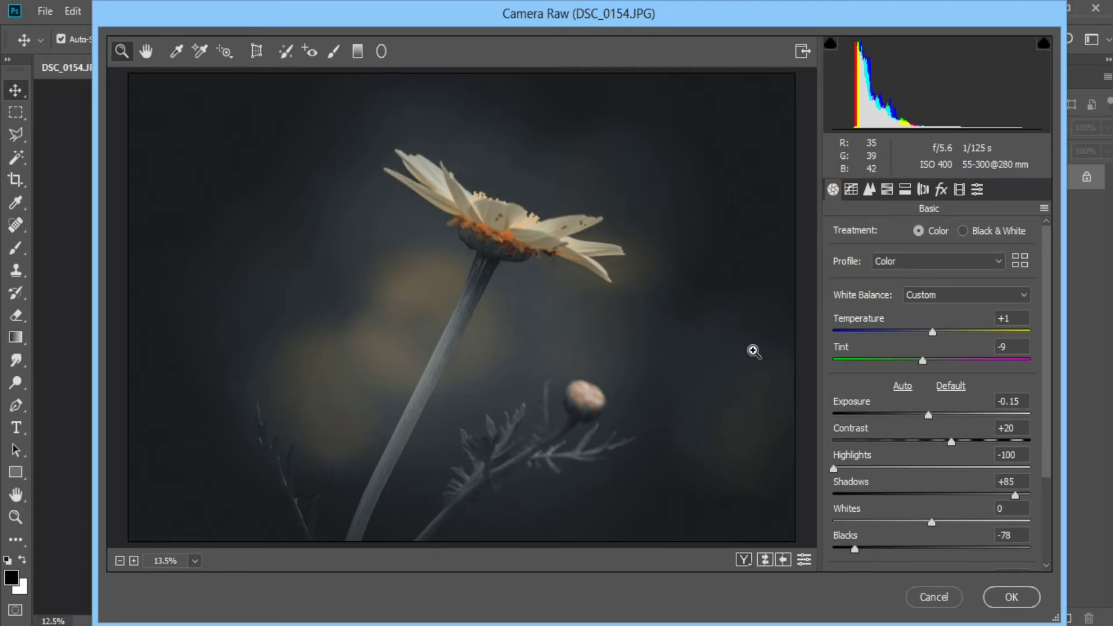
pyautogui.moveTo(953, 445); pyautogui.dragTo(1018, 448)
pyautogui.moveTo(931, 525); pyautogui.dragTo(882, 523)
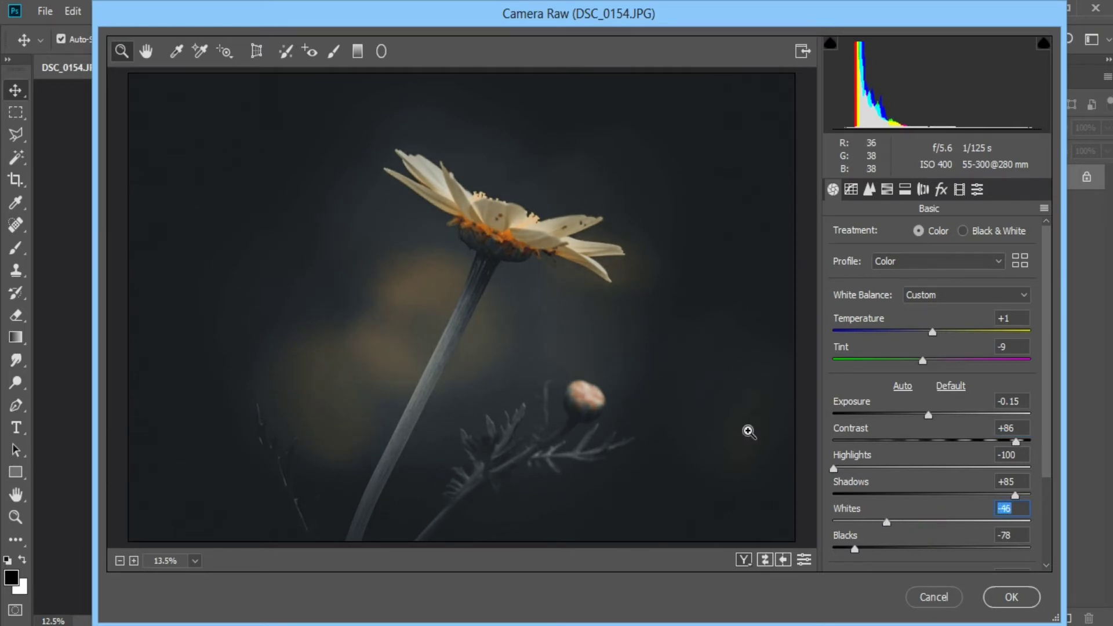
# Set Clarity to +98, Dehaze to +60, Vibrance to -13 and Saturation to -6.
pyautogui.scroll(-3, 833, 455)
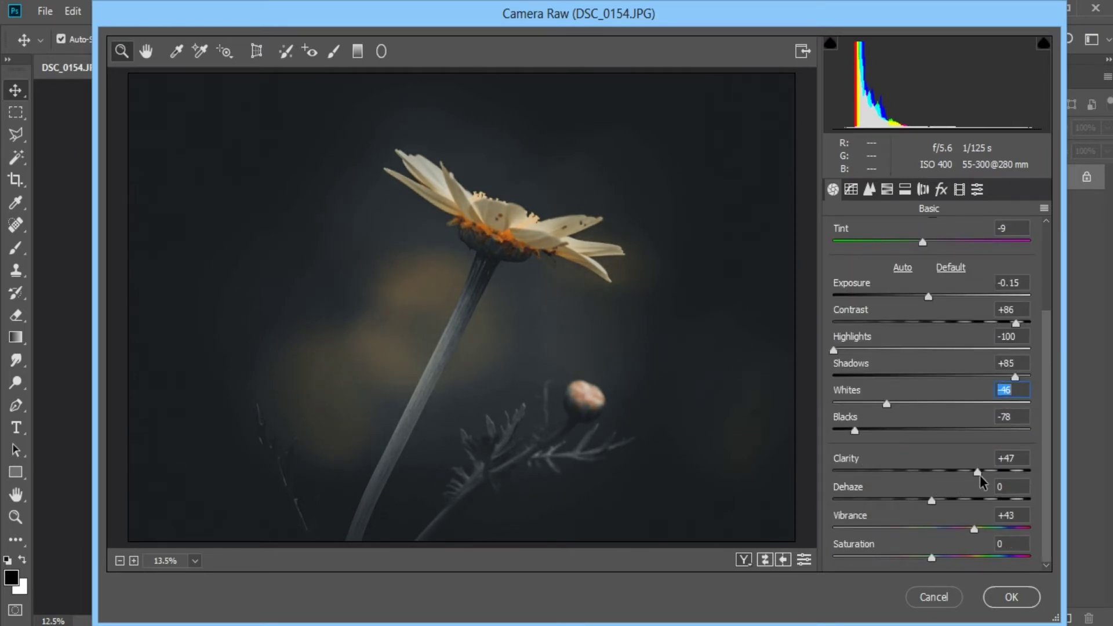
pyautogui.moveTo(979, 474); pyautogui.dragTo(1030, 473)
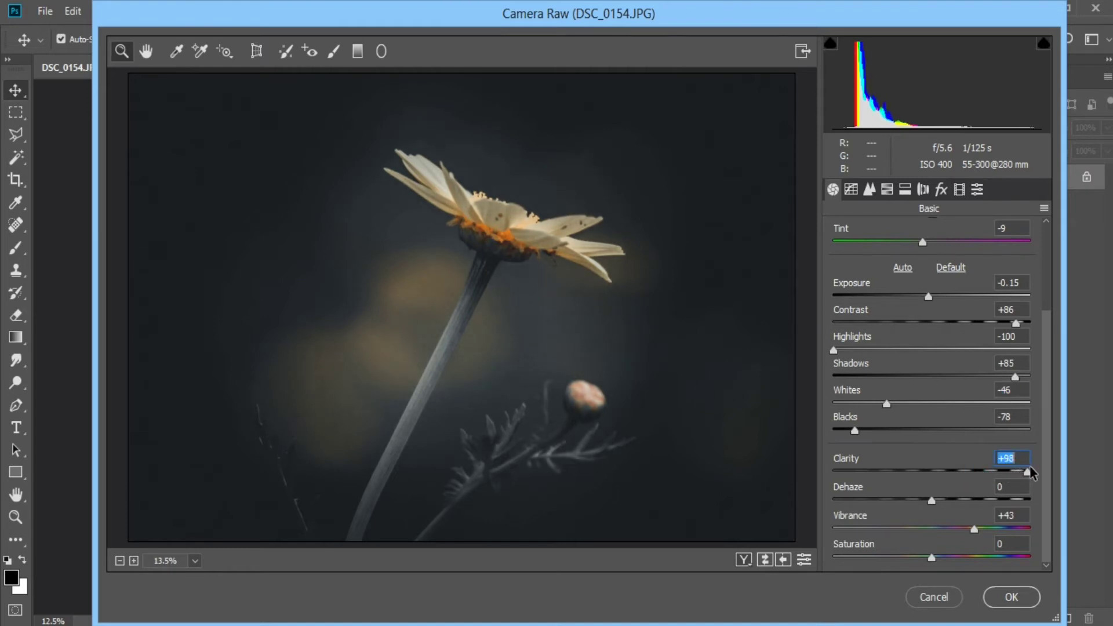
pyautogui.moveTo(931, 501); pyautogui.dragTo(992, 489)
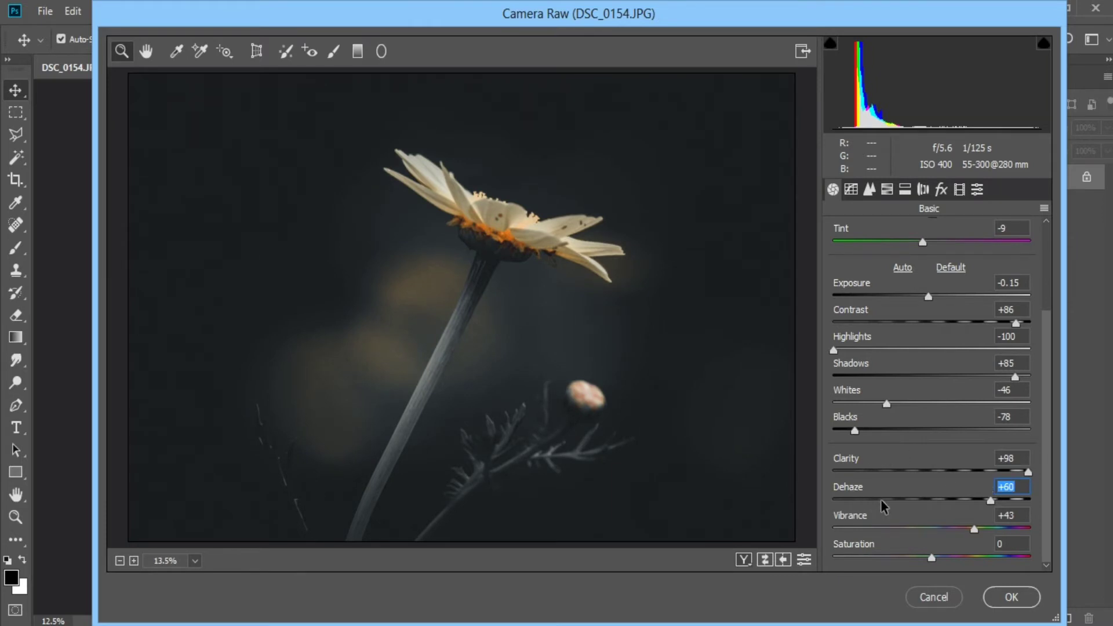
pyautogui.moveTo(977, 537); pyautogui.dragTo(926, 562)
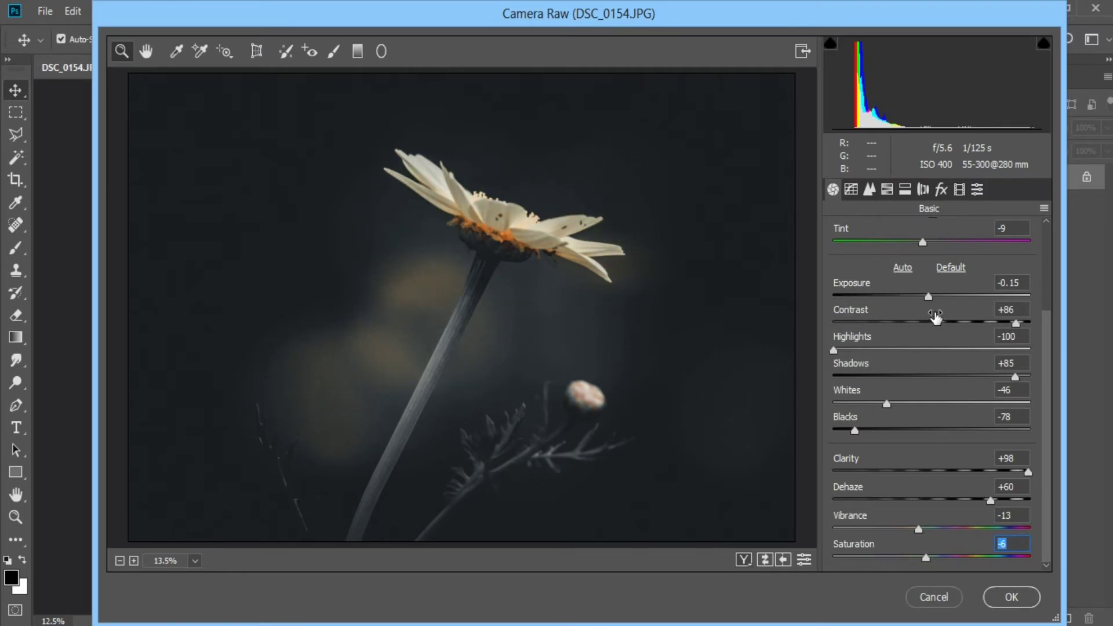
# Set Highlights to -42 and apply the Camera Raw adjustments to the matt black version.
pyautogui.moveTo(834, 350); pyautogui.dragTo(891, 351)
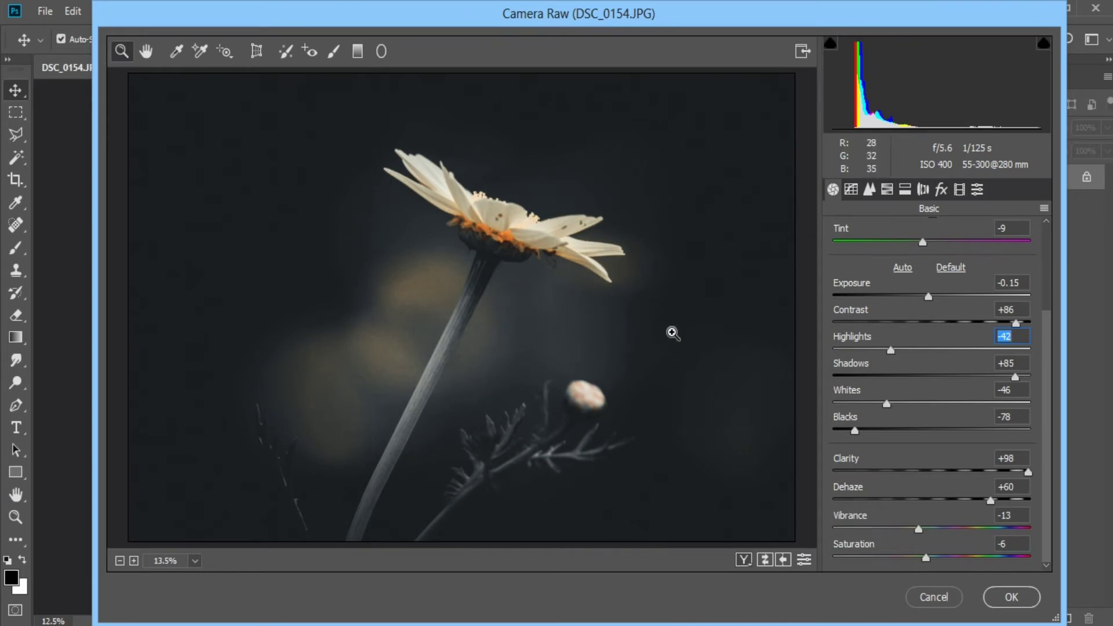
pyautogui.click(992, 596)
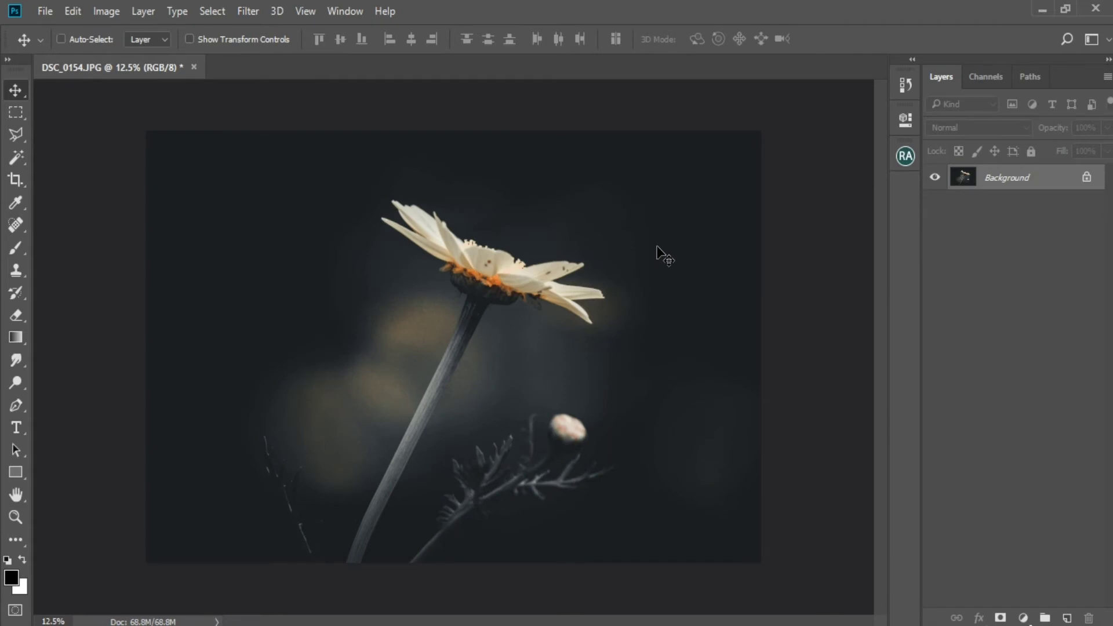
# Save the dark graded photo as the JPEG DSC_0156 with quality 12 in the XTRA UPDATES folder and close it.
pyautogui.hotkey('ctrl', 'shift', 's')
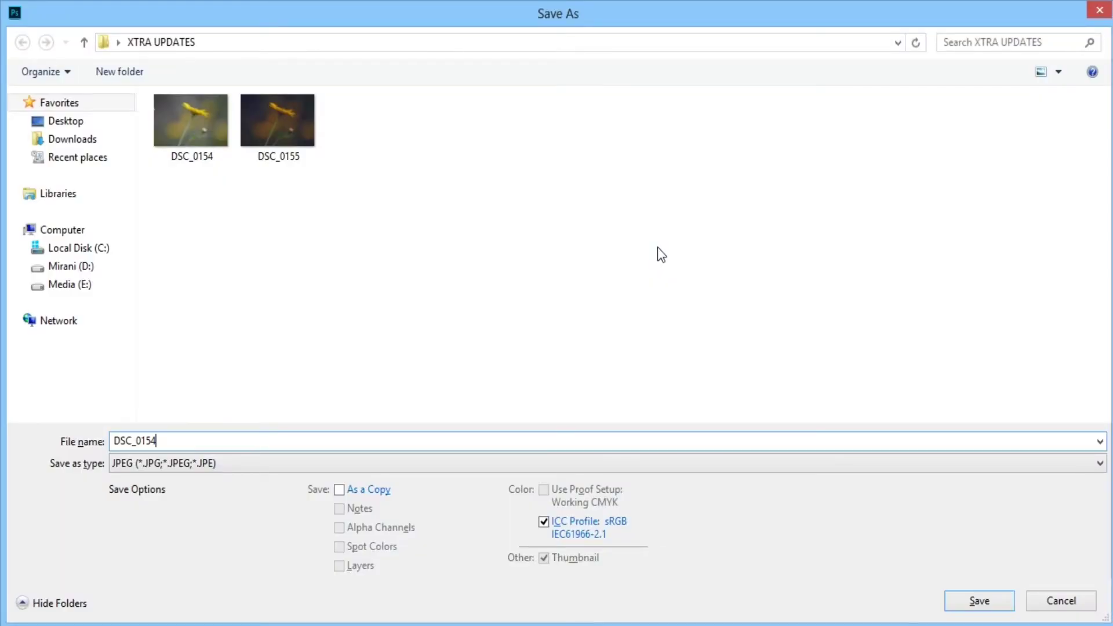
pyautogui.press('BackSpace')
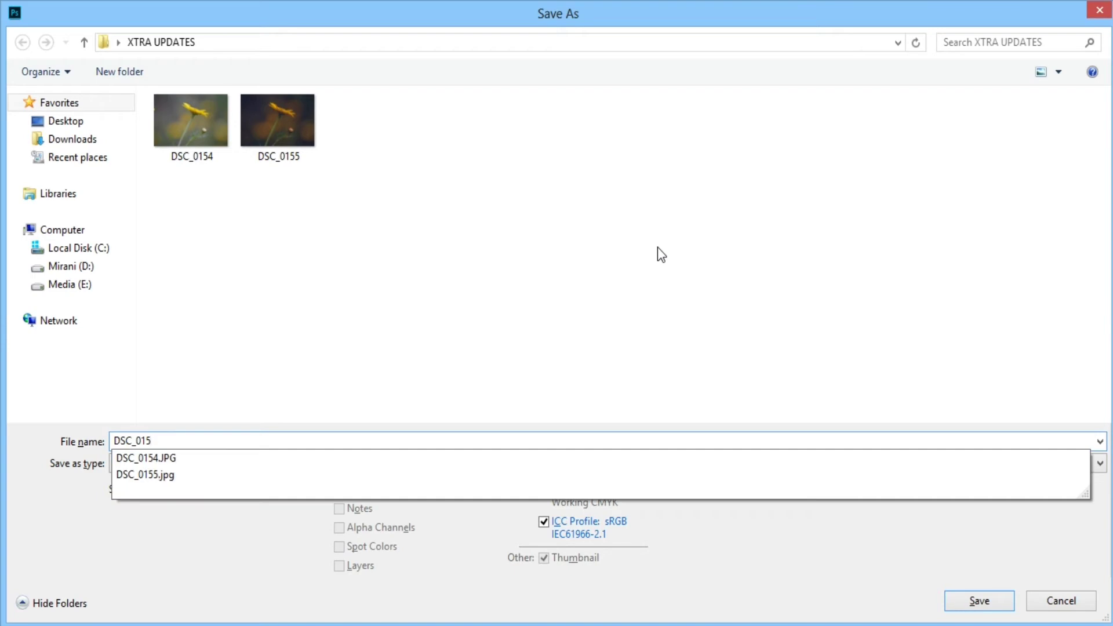
pyautogui.write('6')
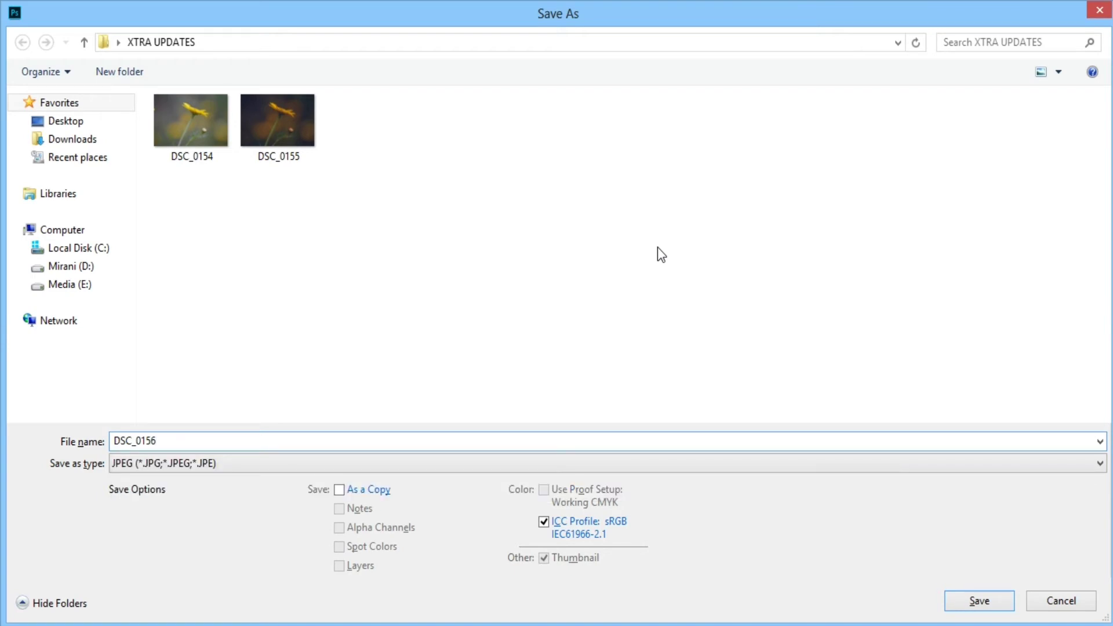
pyautogui.press('Return')
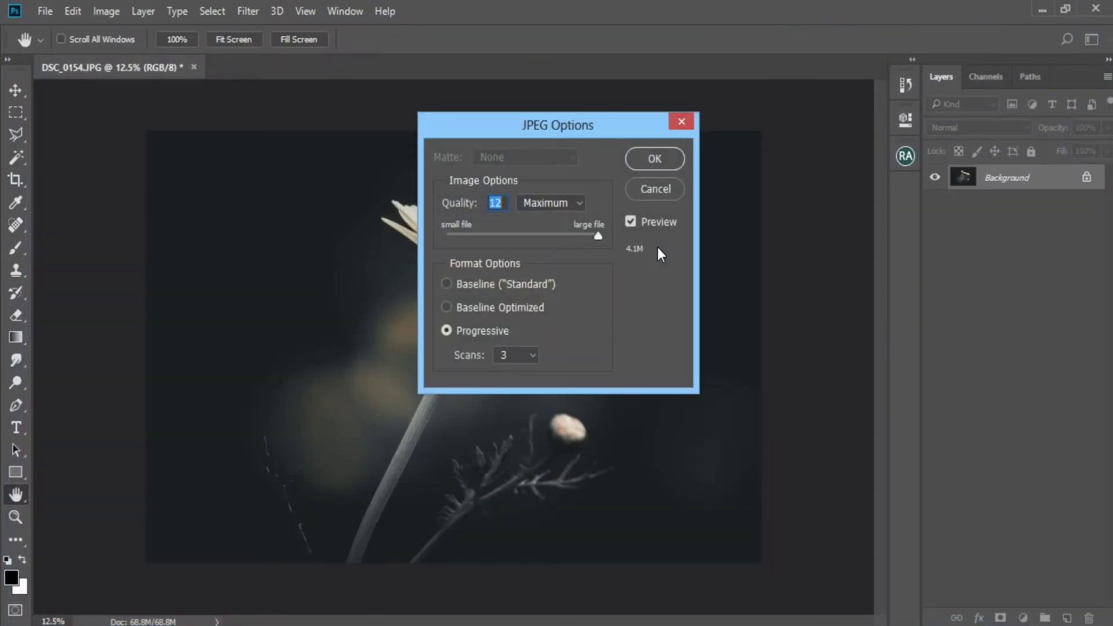
pyautogui.press('Return')
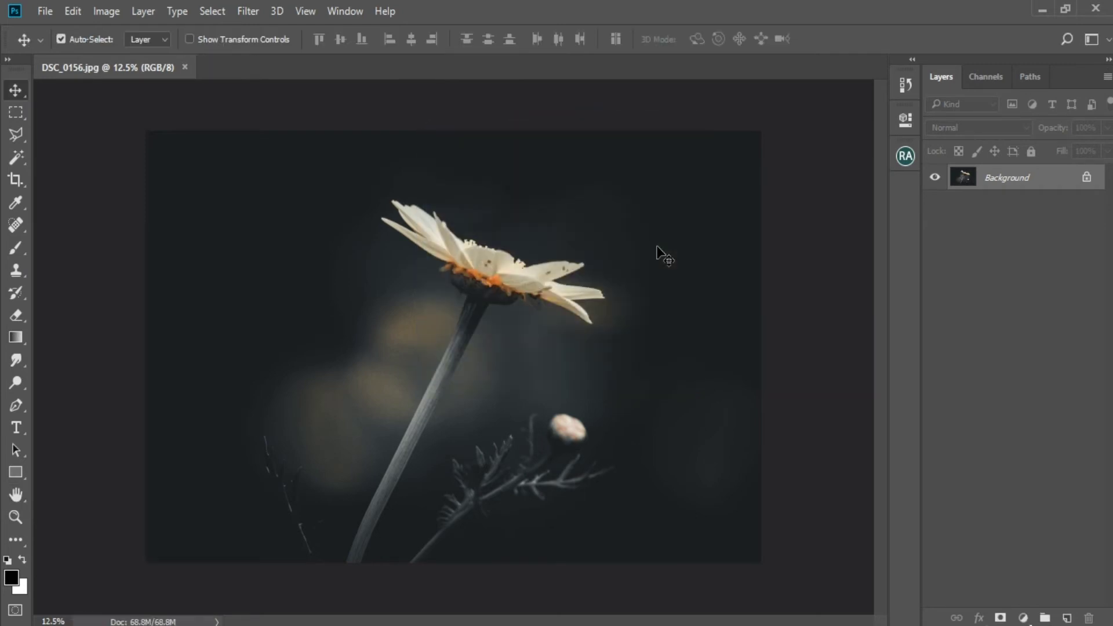
pyautogui.click(185, 67)
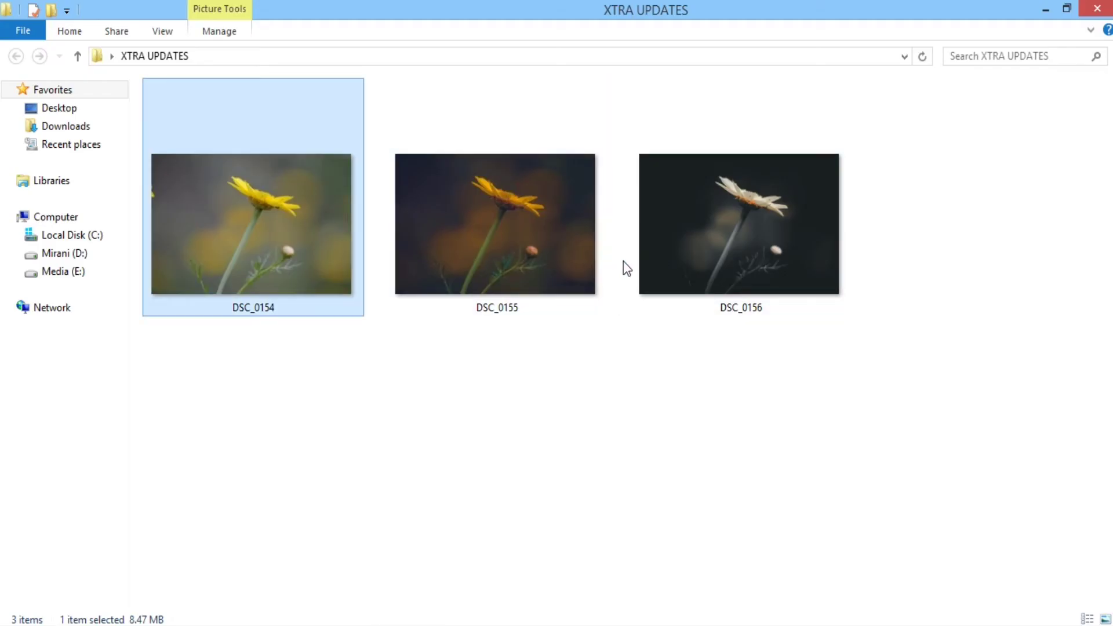
# Reopen the original DSC_0154 in Photoshop and heal away the yellow petal fragment at the photo's left edge with the Spot Healing Brush.
pyautogui.moveTo(340, 244); pyautogui.dragTo(297, 372)
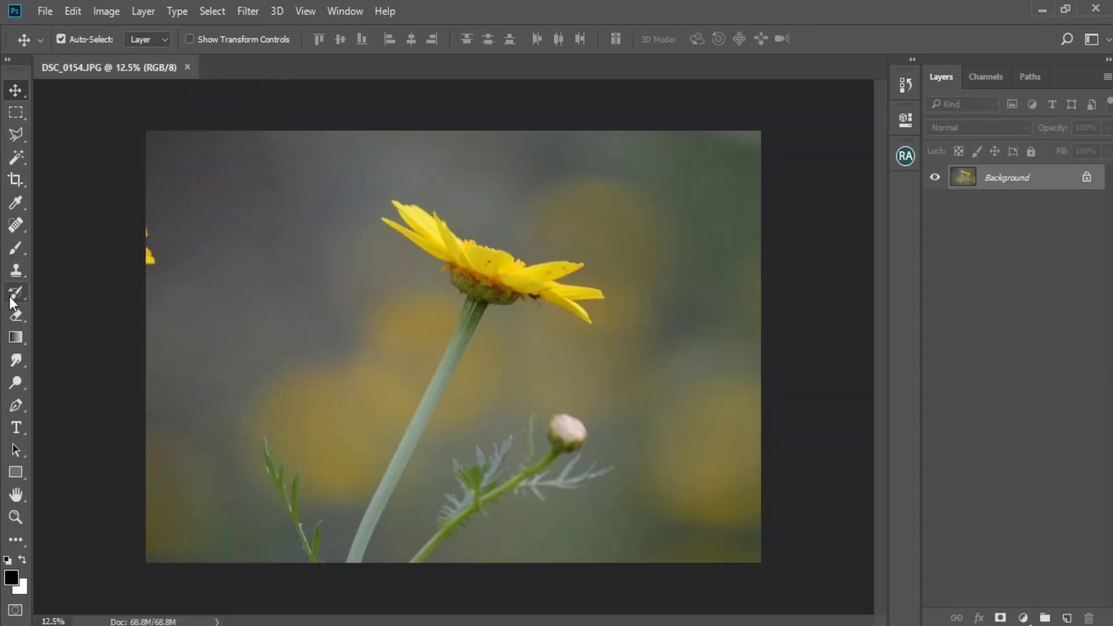
pyautogui.click(15, 224)
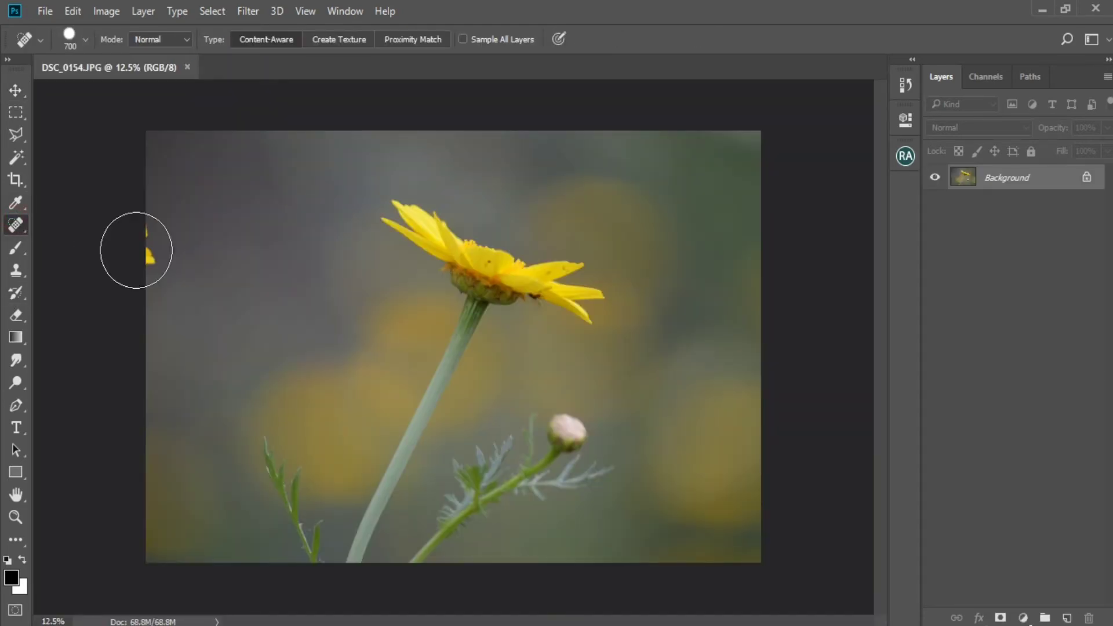
pyautogui.click(141, 238)
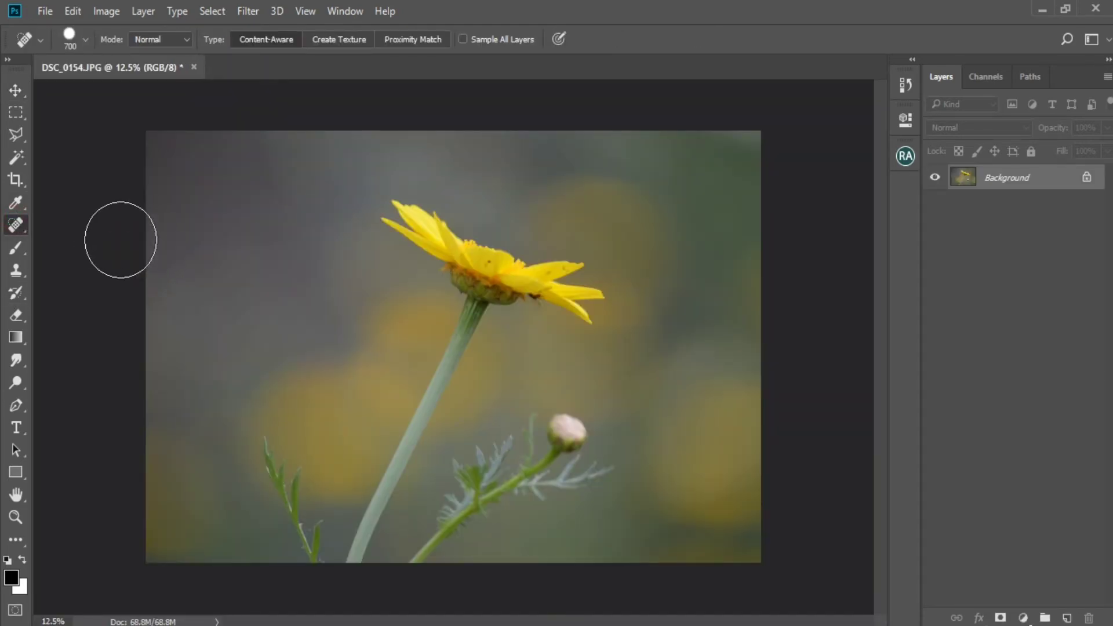
pyautogui.click(16, 90)
# Open the healed photo in the Camera Raw Filter and apply the user preset max xtra Yellow.
pyautogui.click(249, 12)
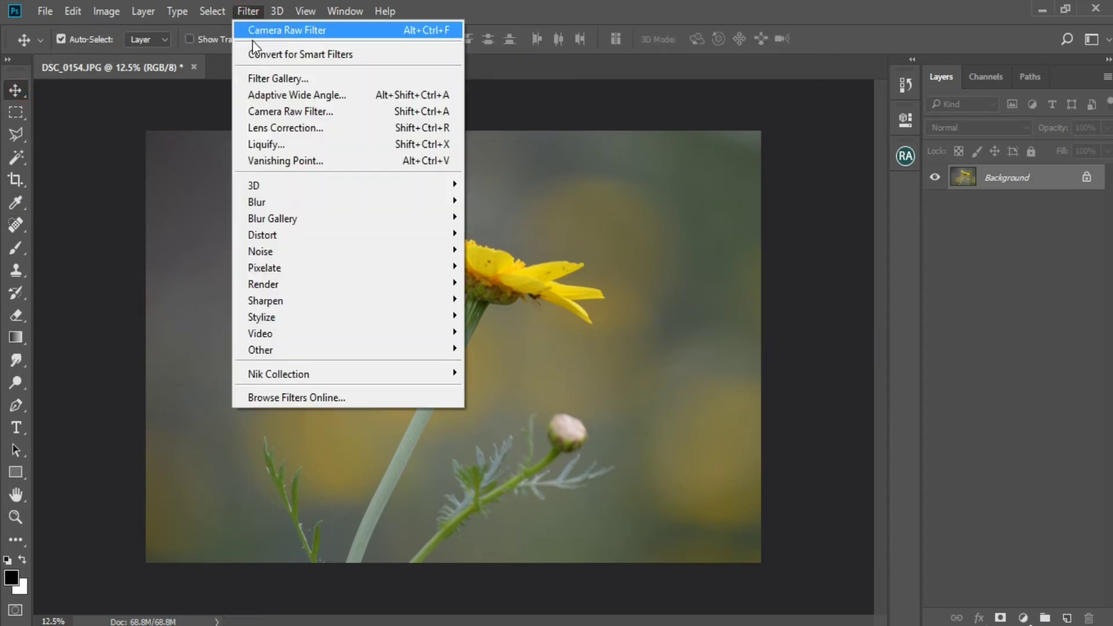
pyautogui.click(287, 112)
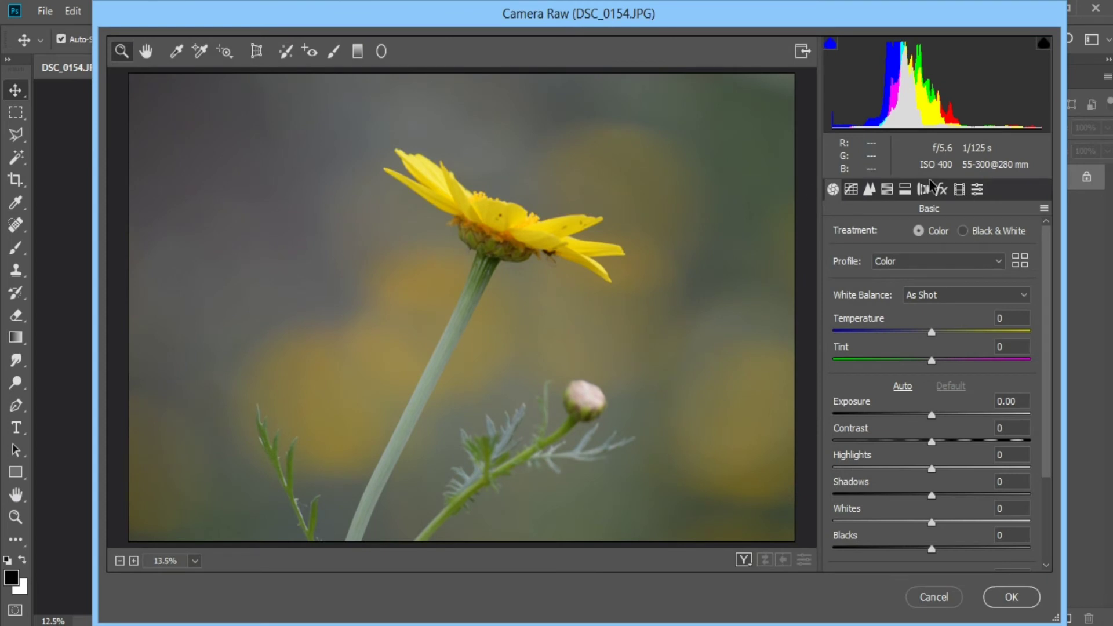
pyautogui.click(978, 190)
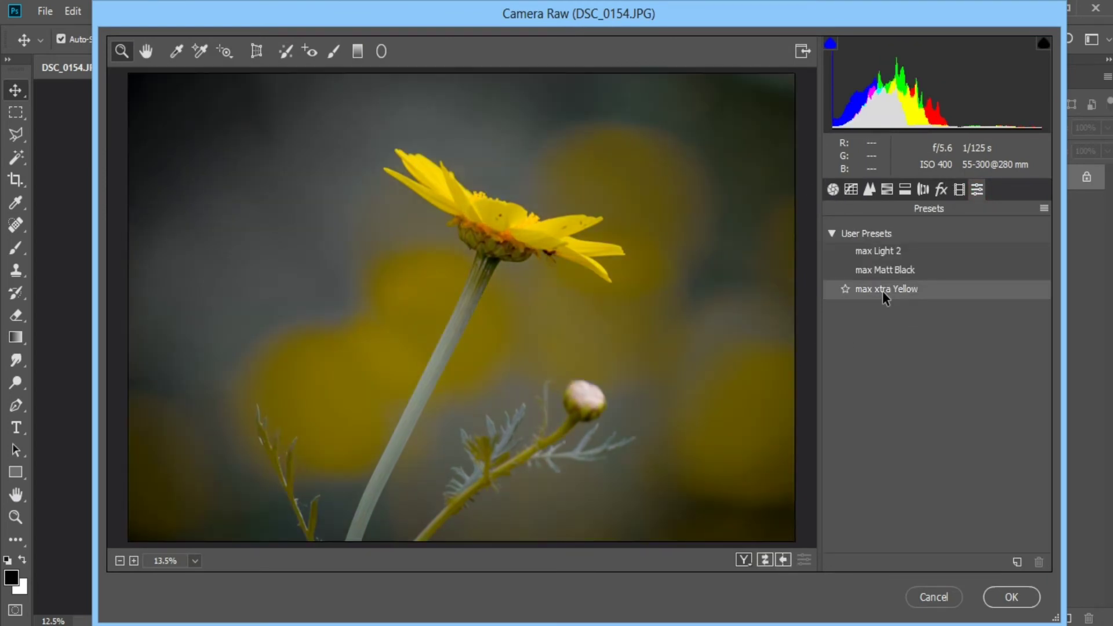
pyautogui.click(882, 290)
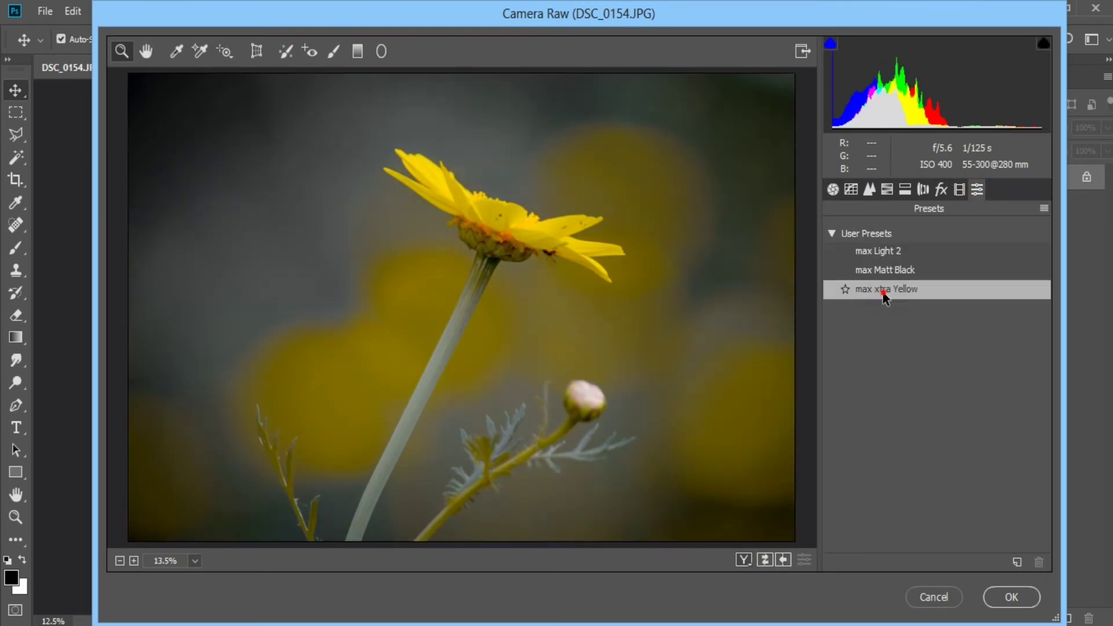
# Set the Yellows luminance to +26 in the HSL adjustments.
pyautogui.click(830, 194)
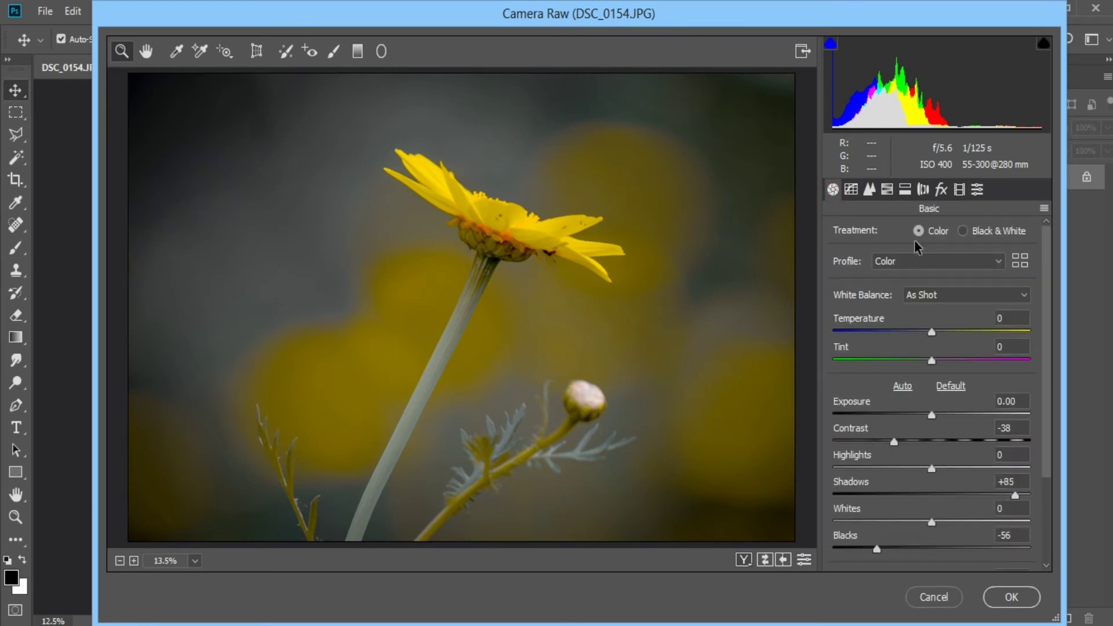
pyautogui.click(887, 190)
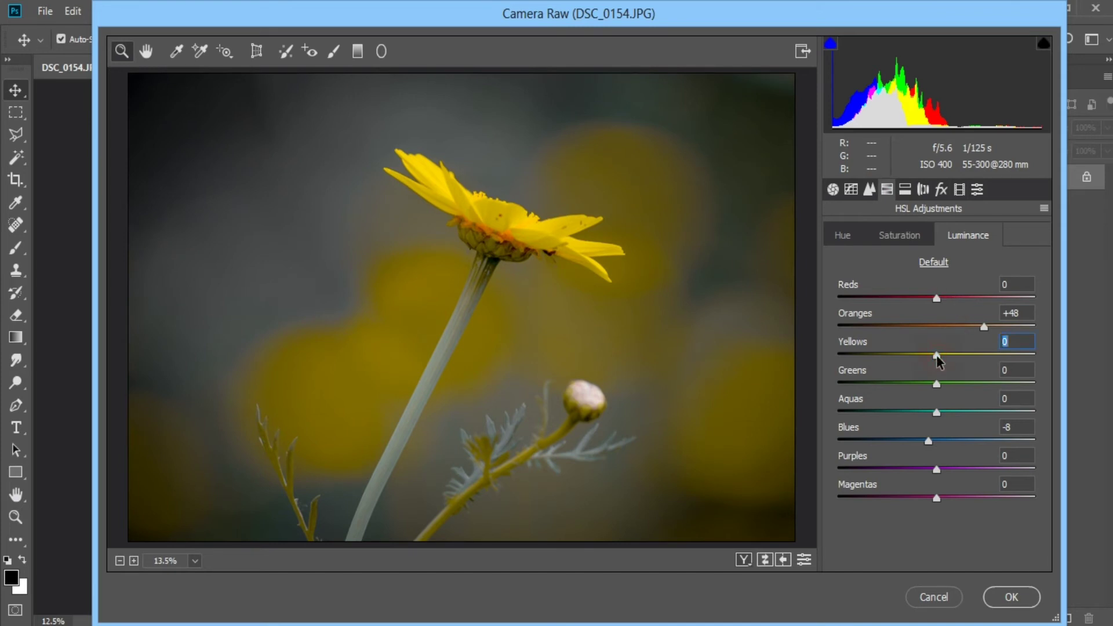
pyautogui.moveTo(938, 361); pyautogui.dragTo(964, 364)
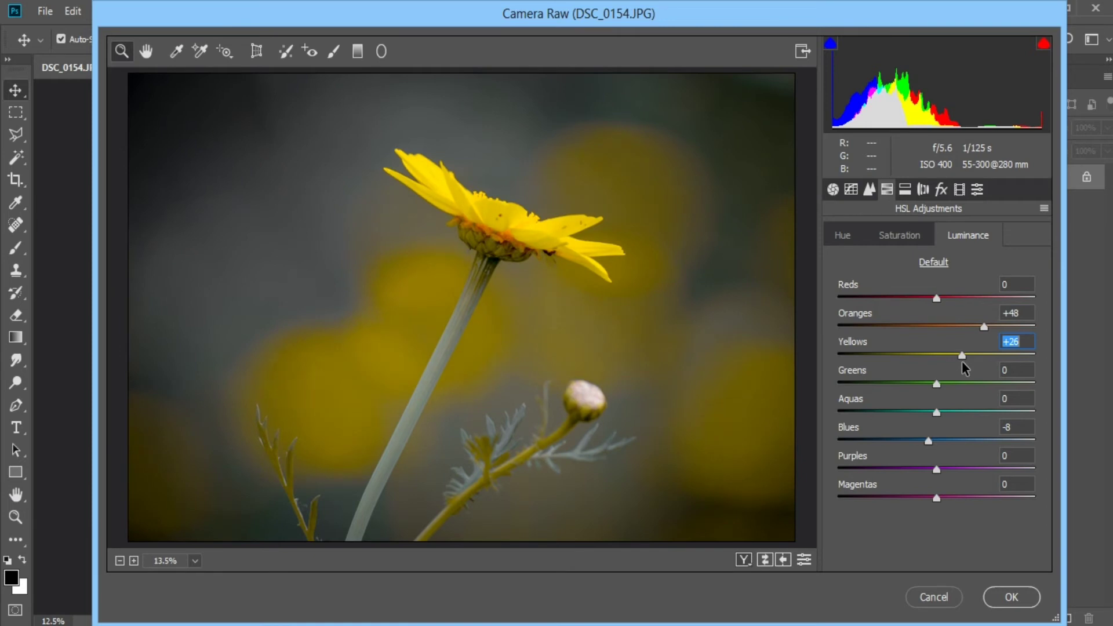
# Set the HSL saturation to Oranges +3 and Yellows +26, and the Yellows hue to -24.
pyautogui.click(896, 237)
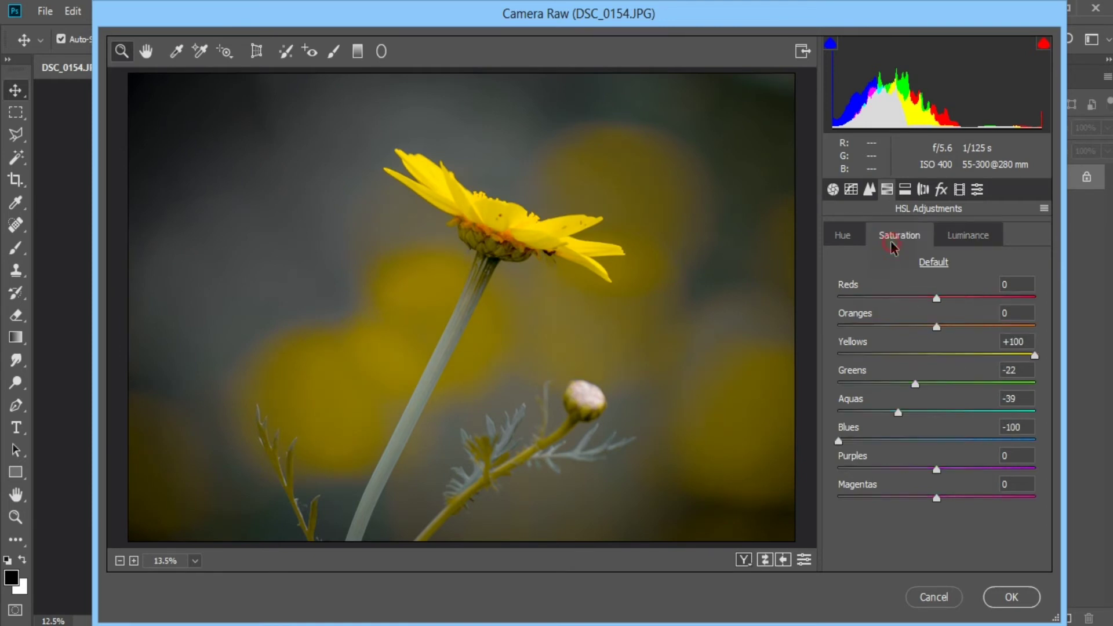
pyautogui.moveTo(939, 329); pyautogui.dragTo(901, 329)
pyautogui.click(939, 328)
pyautogui.moveTo(1035, 357); pyautogui.dragTo(964, 373)
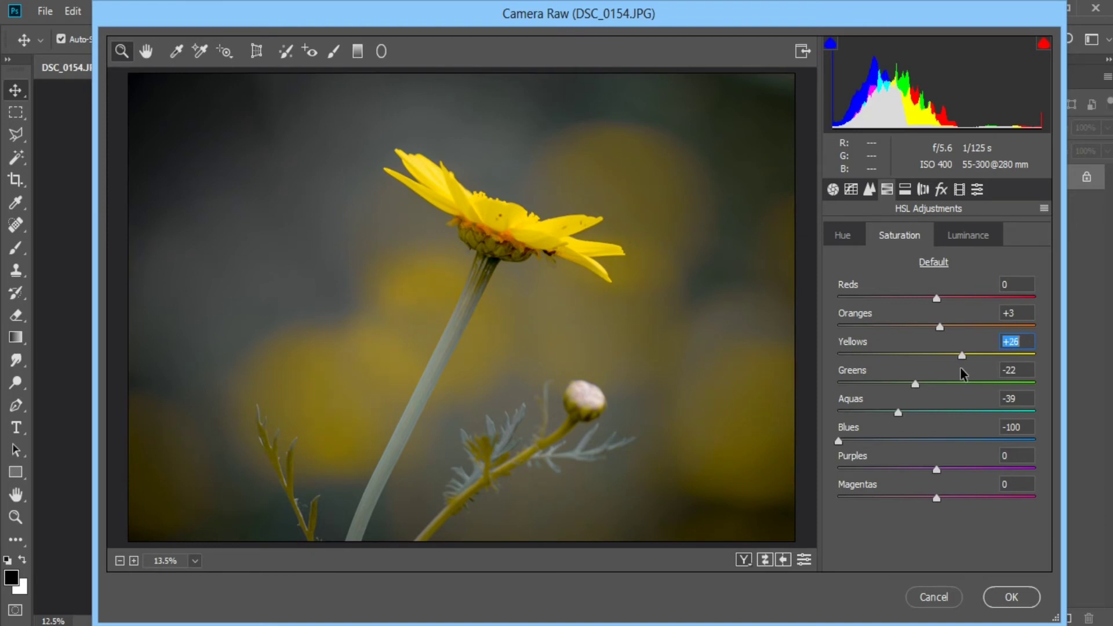
pyautogui.click(844, 235)
pyautogui.moveTo(936, 356); pyautogui.dragTo(913, 360)
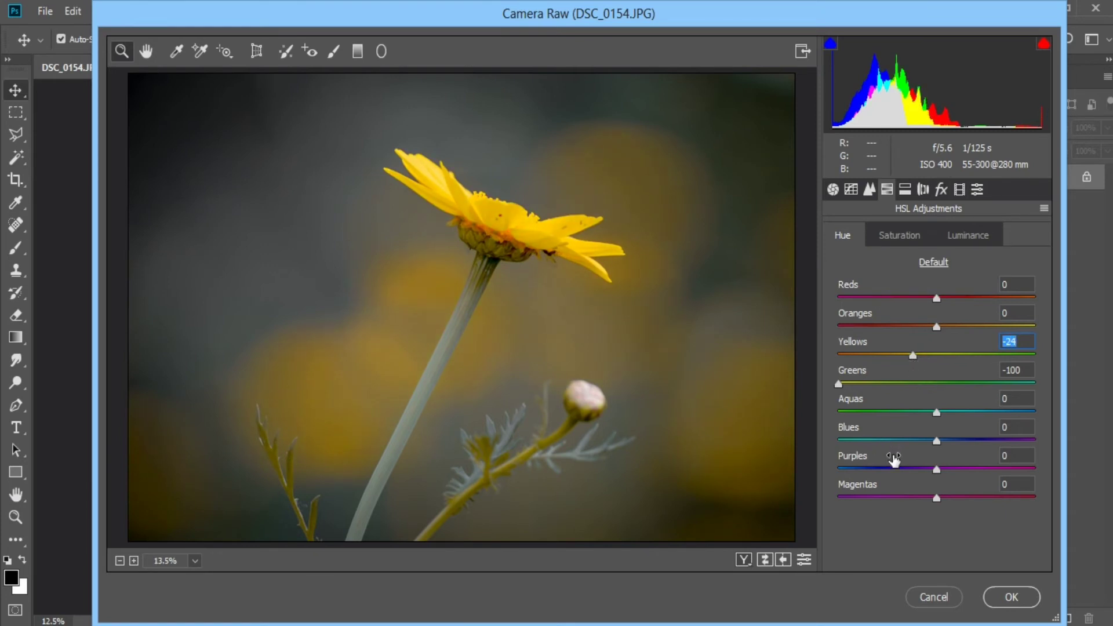
# Adjust the basic settings to Whites +3, Dehaze +53, Clarity +29 and Vibrance -21.
pyautogui.click(831, 192)
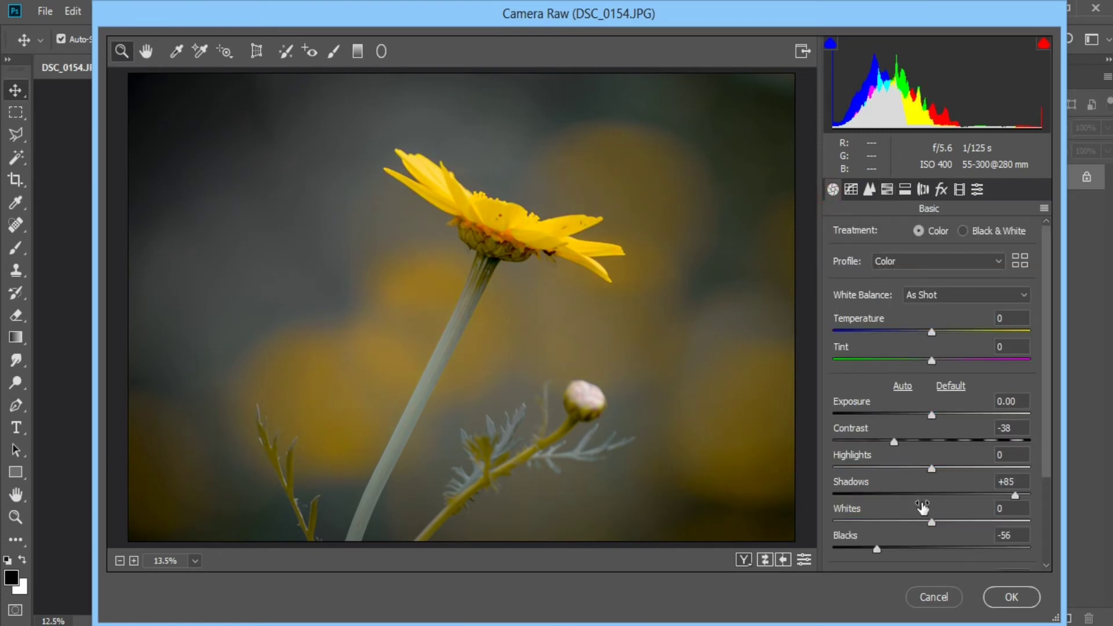
pyautogui.moveTo(932, 523); pyautogui.dragTo(985, 499)
pyautogui.scroll(-3, 914, 510)
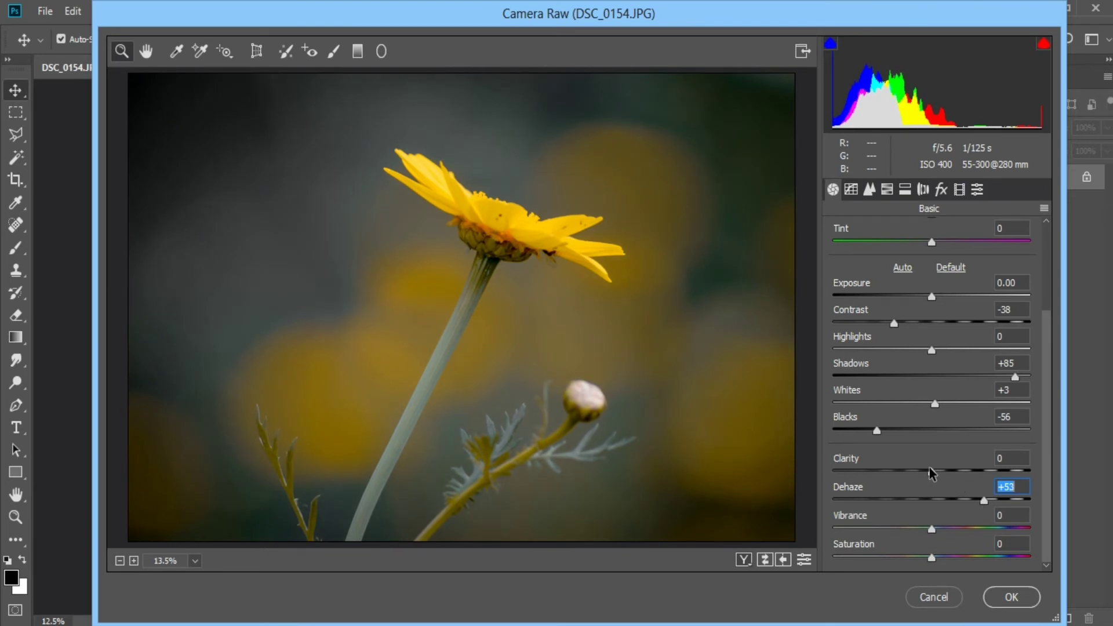
pyautogui.moveTo(932, 470); pyautogui.dragTo(958, 471)
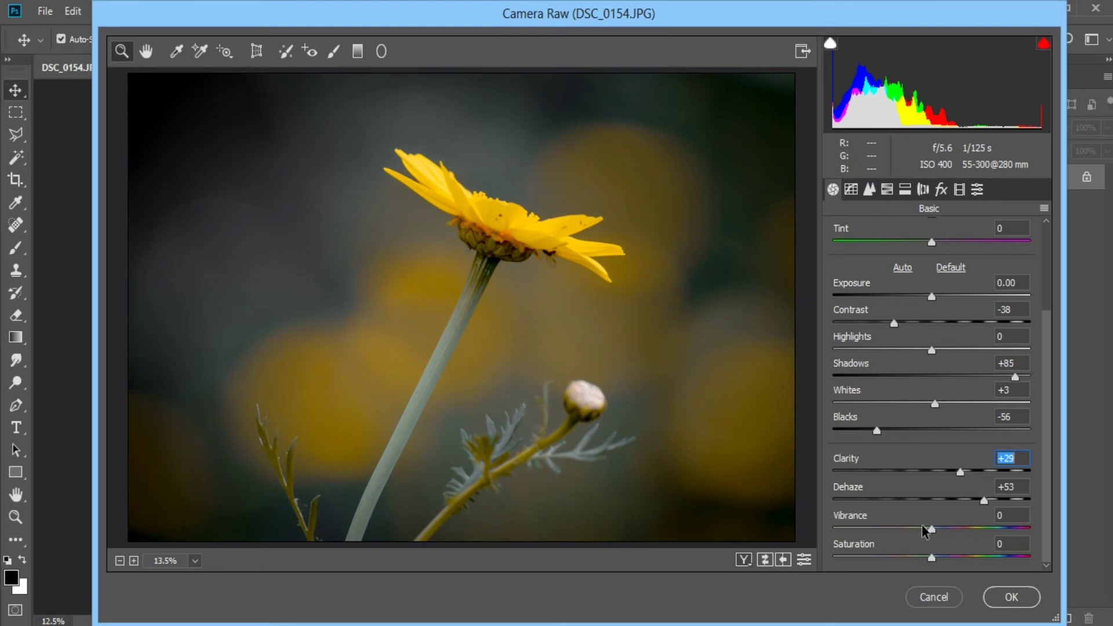
pyautogui.moveTo(931, 528)
pyautogui.mouseDown()
pyautogui.moveTo(958, 529)
pyautogui.moveTo(911, 528)
pyautogui.mouseUp()
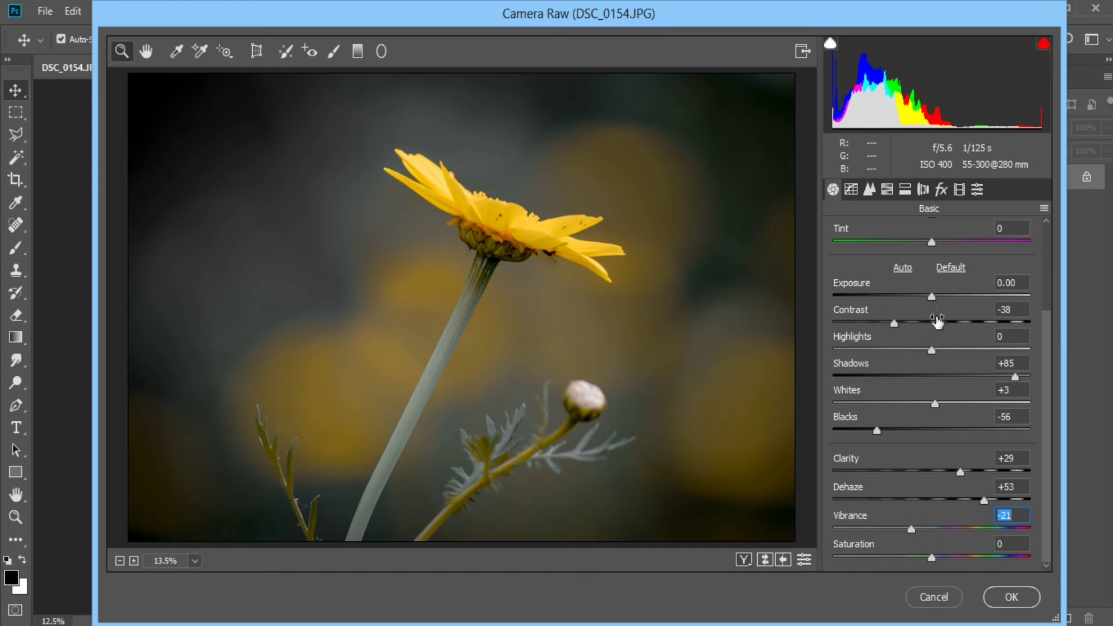
# Set Contrast to -8 and Blacks to -9, and apply the Camera Raw adjustments to the photo.
pyautogui.moveTo(899, 323); pyautogui.dragTo(924, 323)
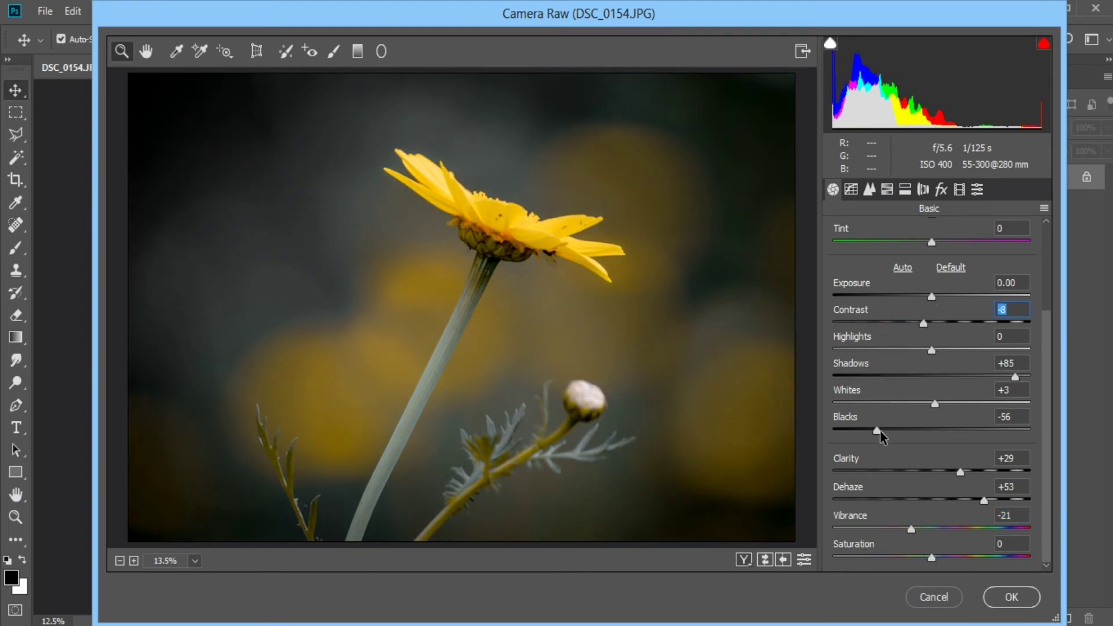
pyautogui.moveTo(879, 430); pyautogui.dragTo(924, 425)
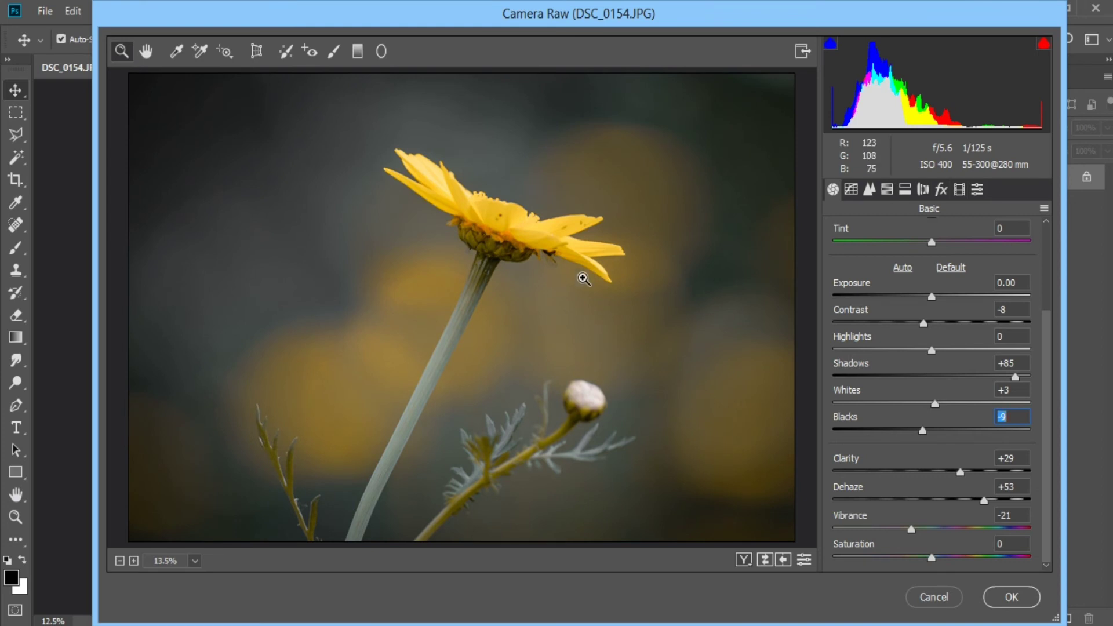
pyautogui.click(1007, 594)
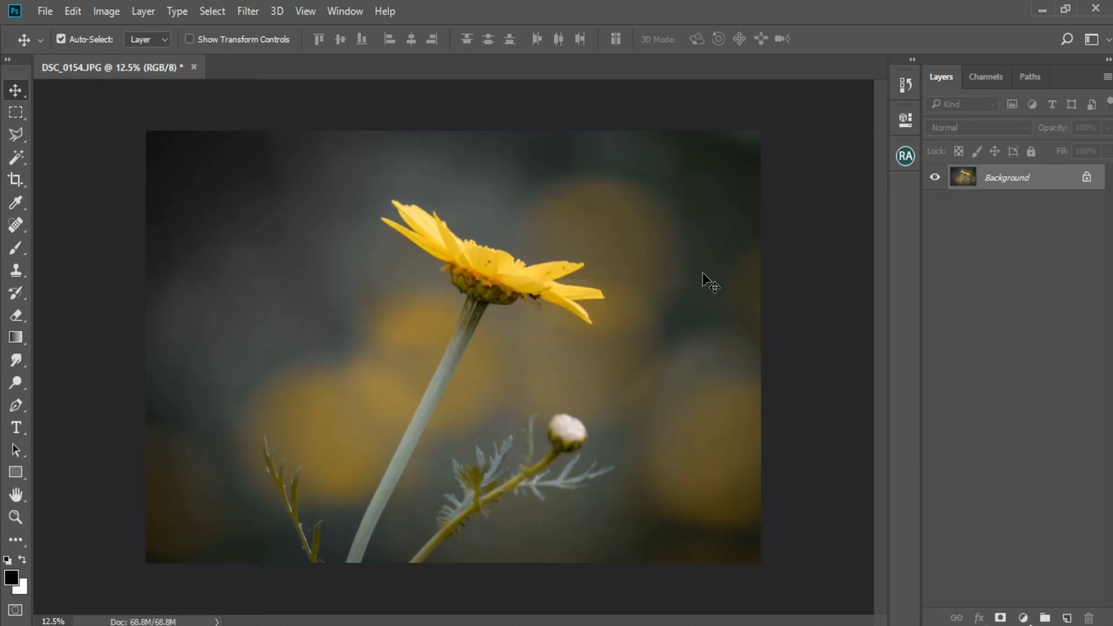
# Save the yellow graded photo as the JPEG DSC_0157 with quality 12 and close it.
pyautogui.hotkey('ctrl', 'shift', 's')
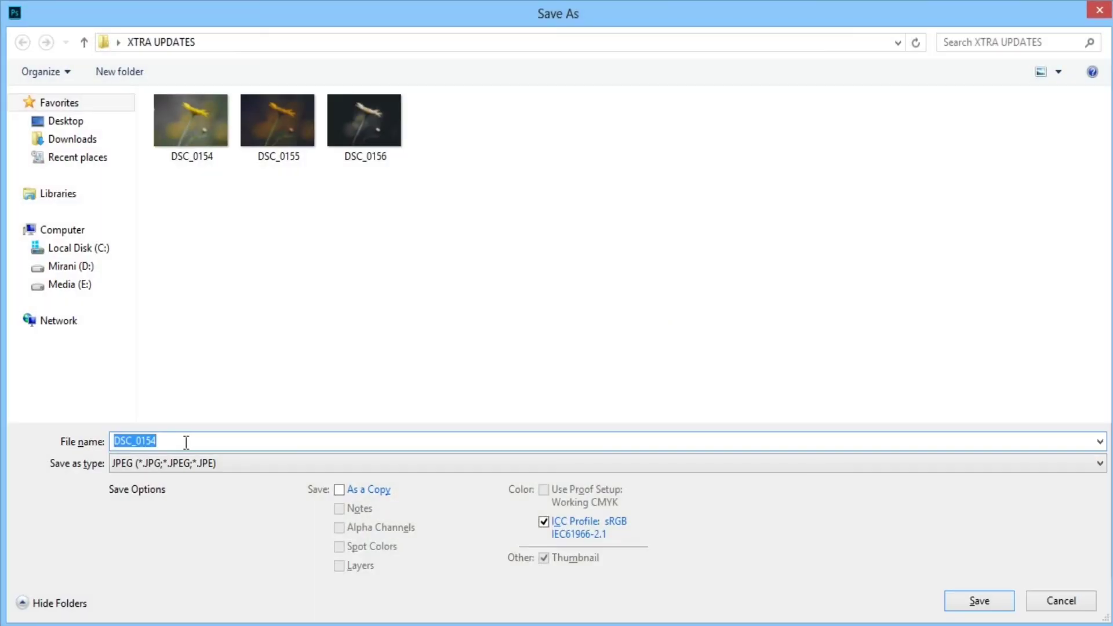
pyautogui.click(185, 442)
pyautogui.press('BackSpace')
pyautogui.write('7')
pyautogui.press('Return')
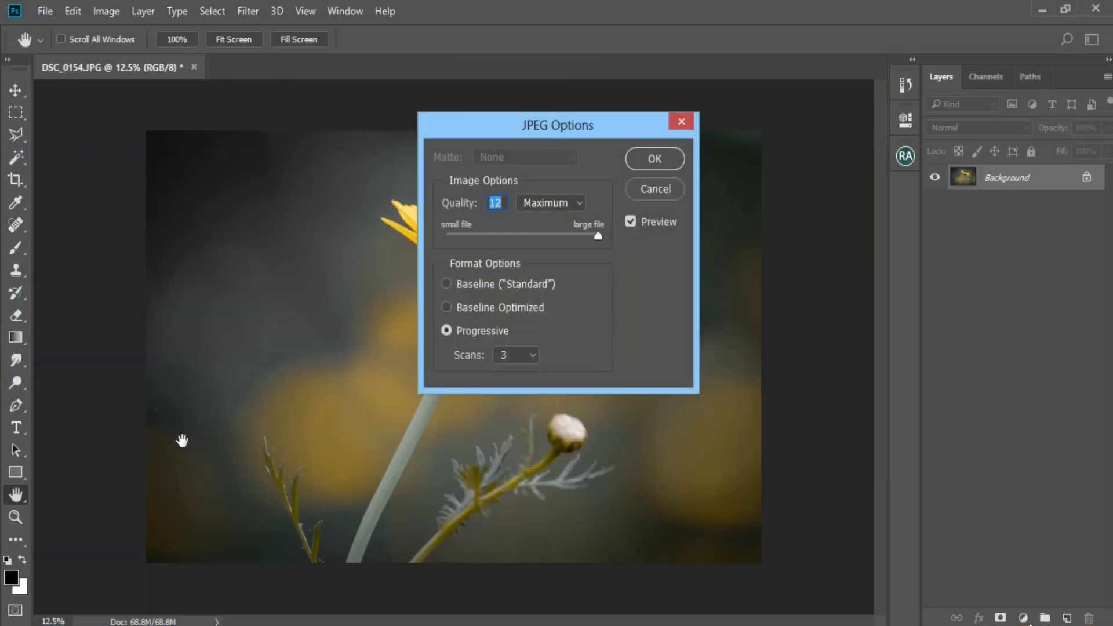
pyautogui.press('Return')
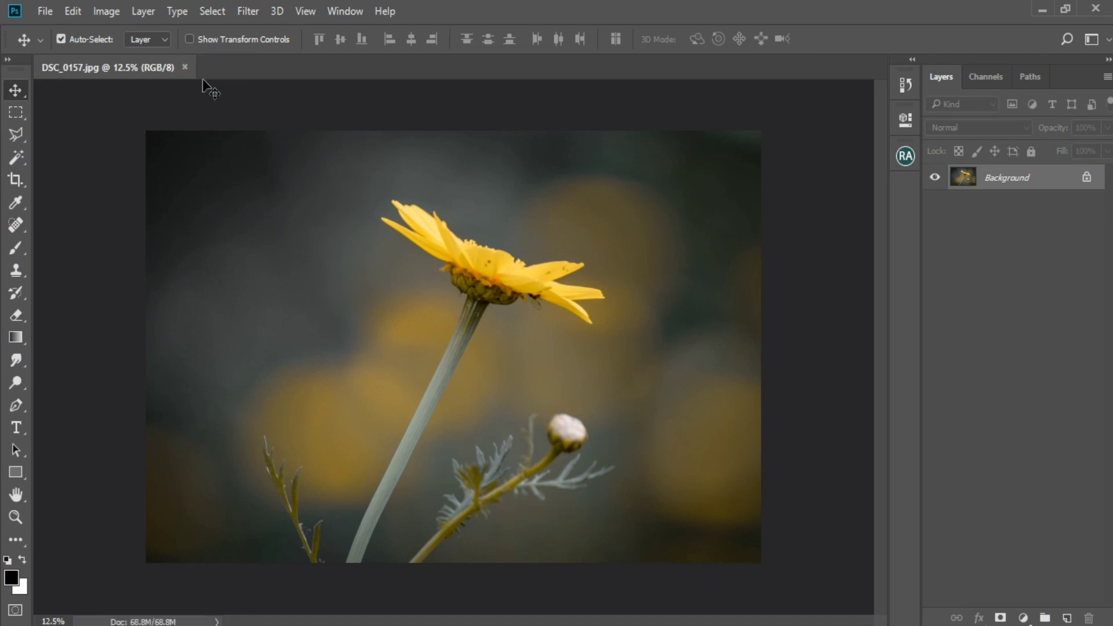
pyautogui.click(184, 68)
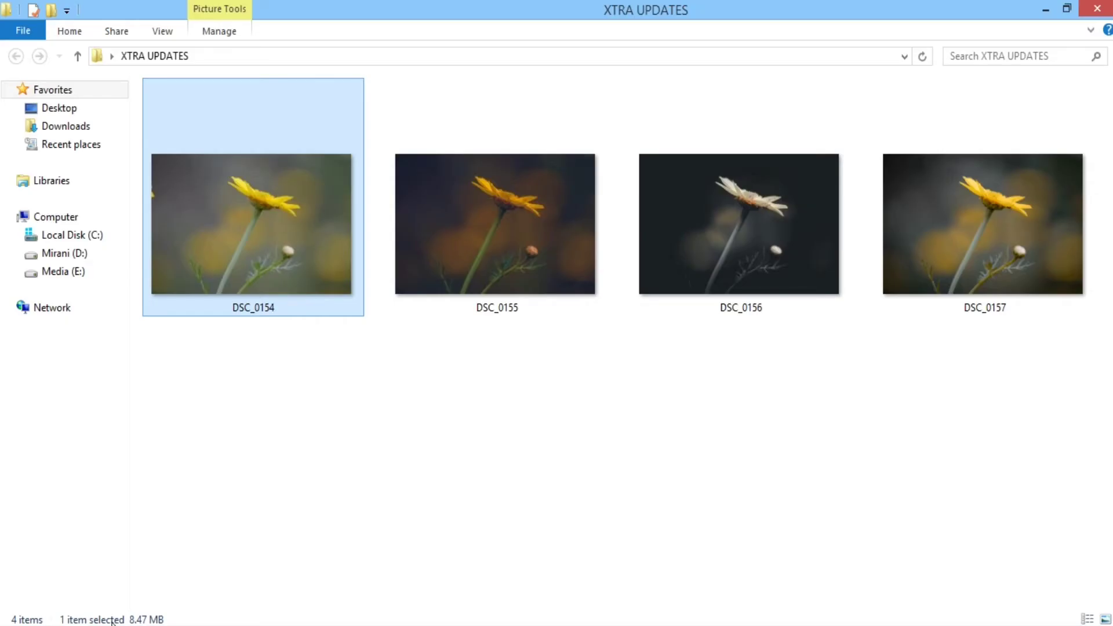
# Open the original photo DSC_0154 from the XTRA UPDATES folder in Windows Photo Viewer and view the graded versions through DSC_0157.
pyautogui.click(383, 356)
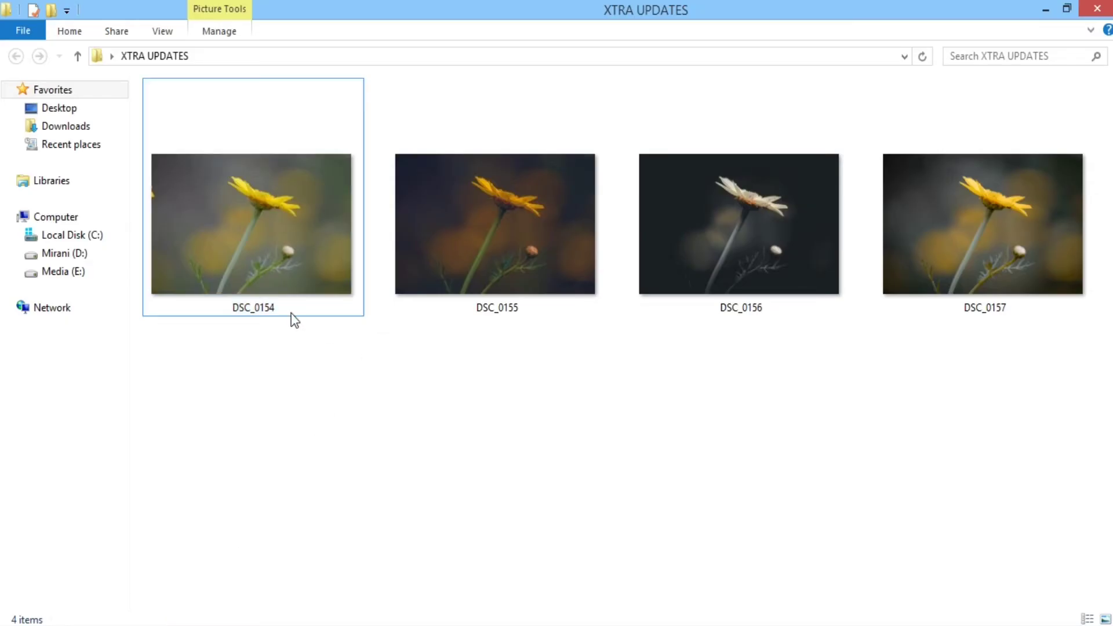
pyautogui.doubleClick(322, 254)
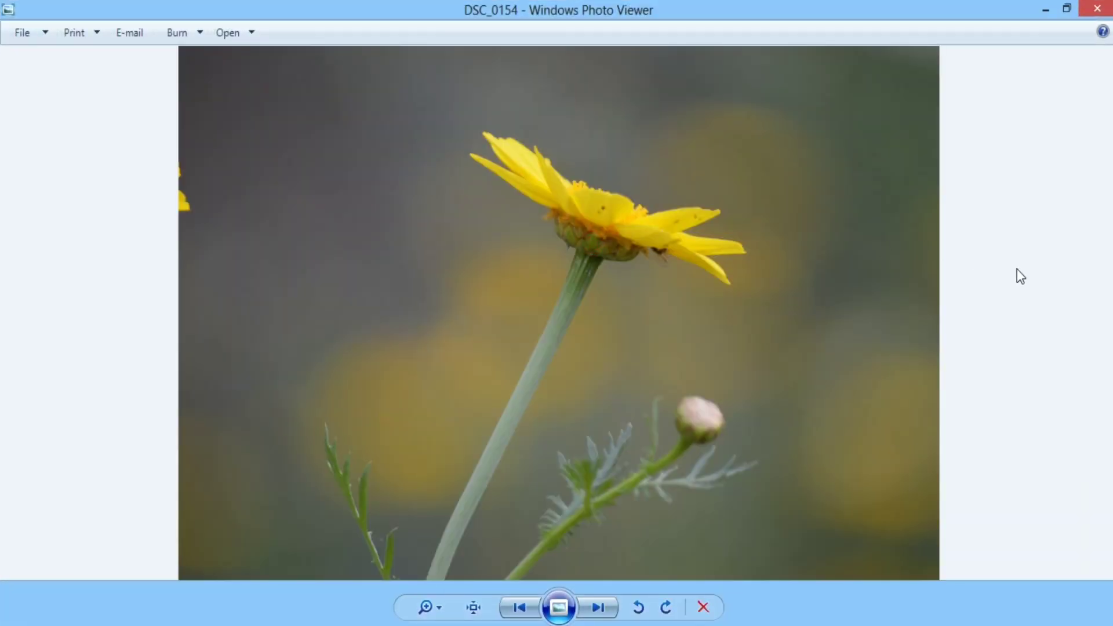
pyautogui.press('Right')
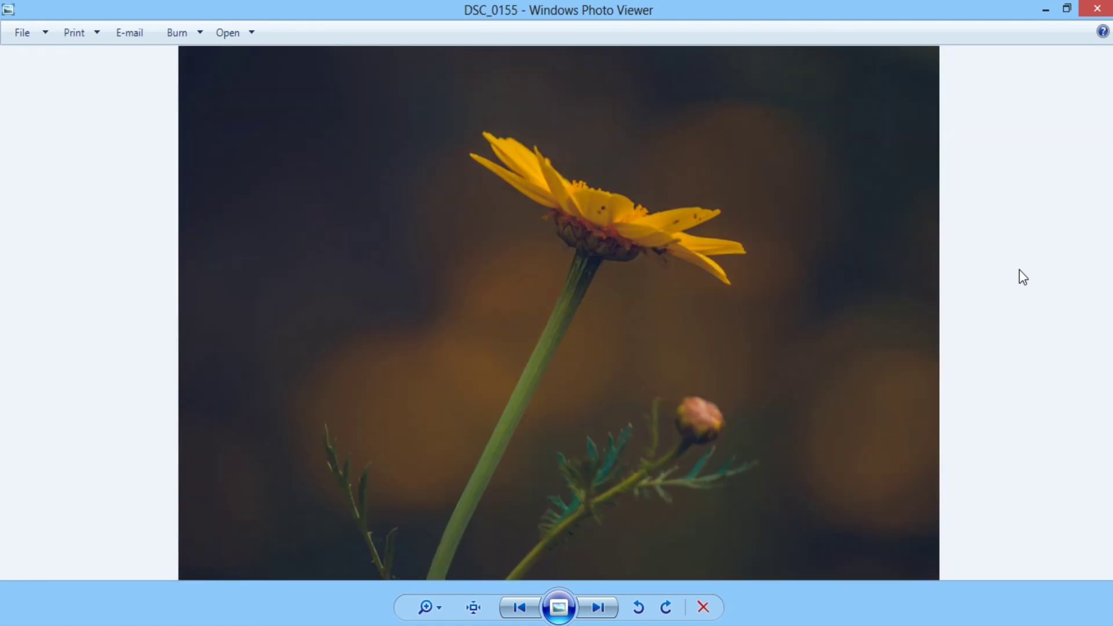
pyautogui.press('Right')
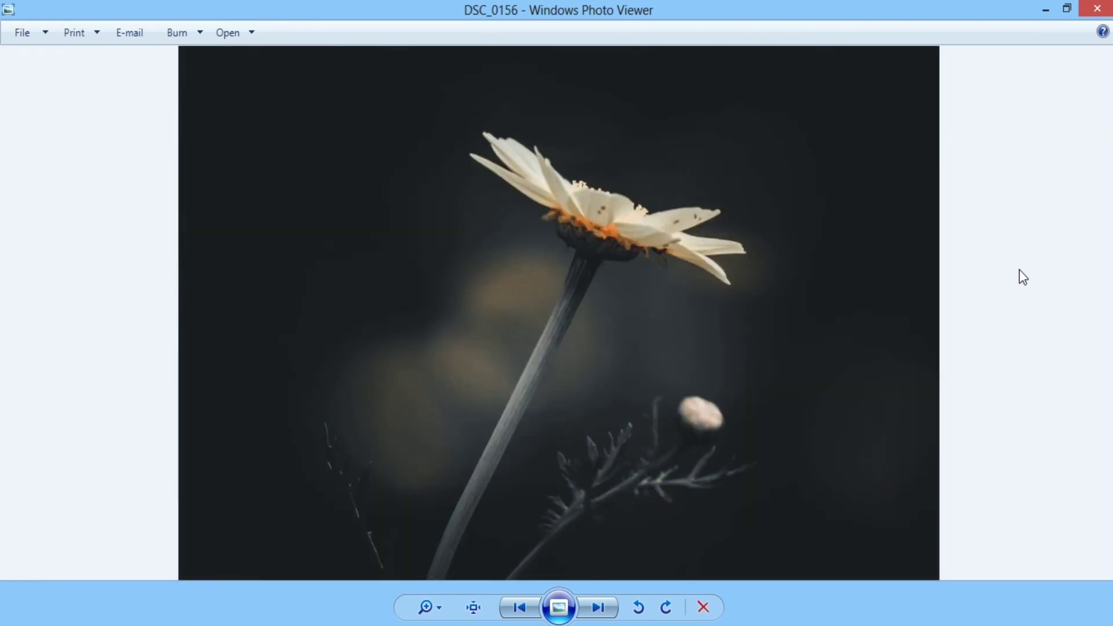
pyautogui.press('Right')
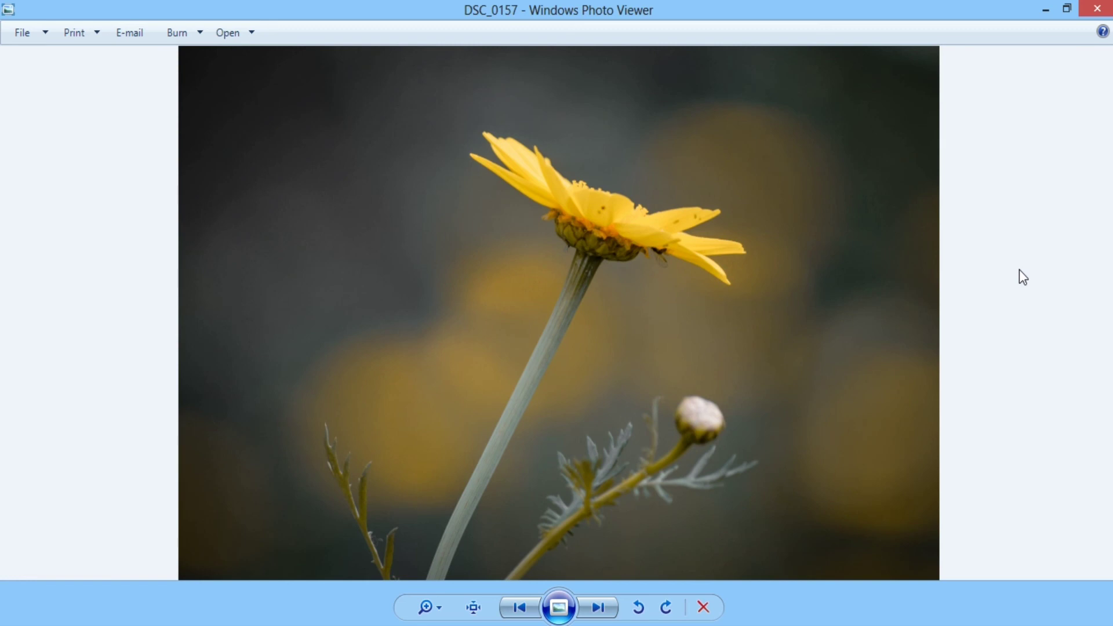
# Go back to the original DSC_0154, compare it with the graded versions up to DSC_0157 again, and close the photo viewer.
pyautogui.press('Left')
pyautogui.press('Left')
pyautogui.press('Left')
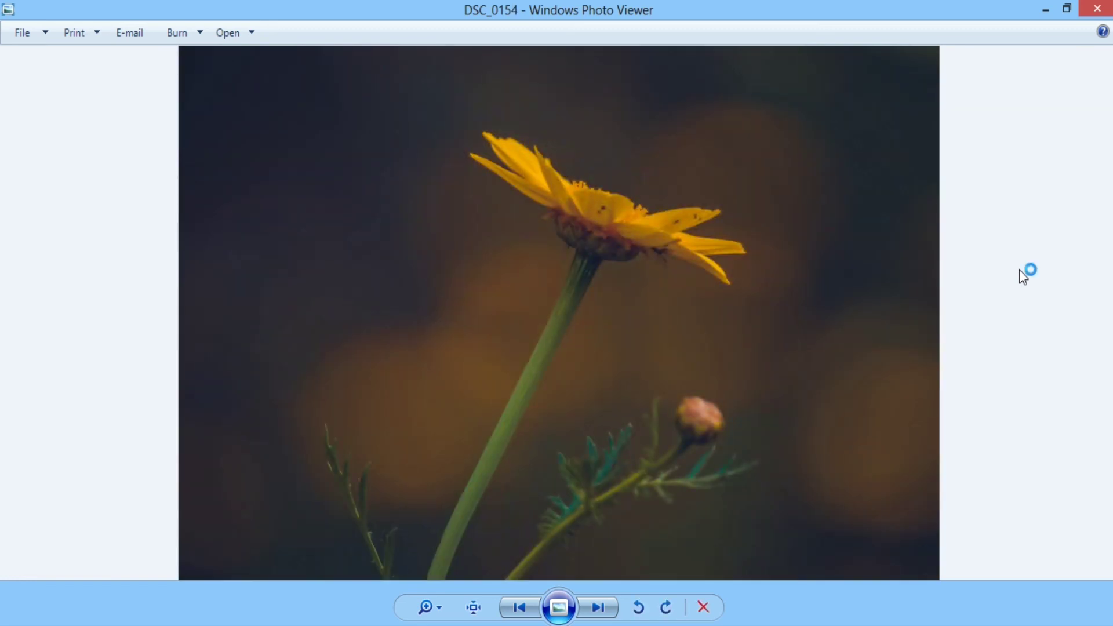
pyautogui.press('Right')
pyautogui.press('Right')
pyautogui.press('Right')
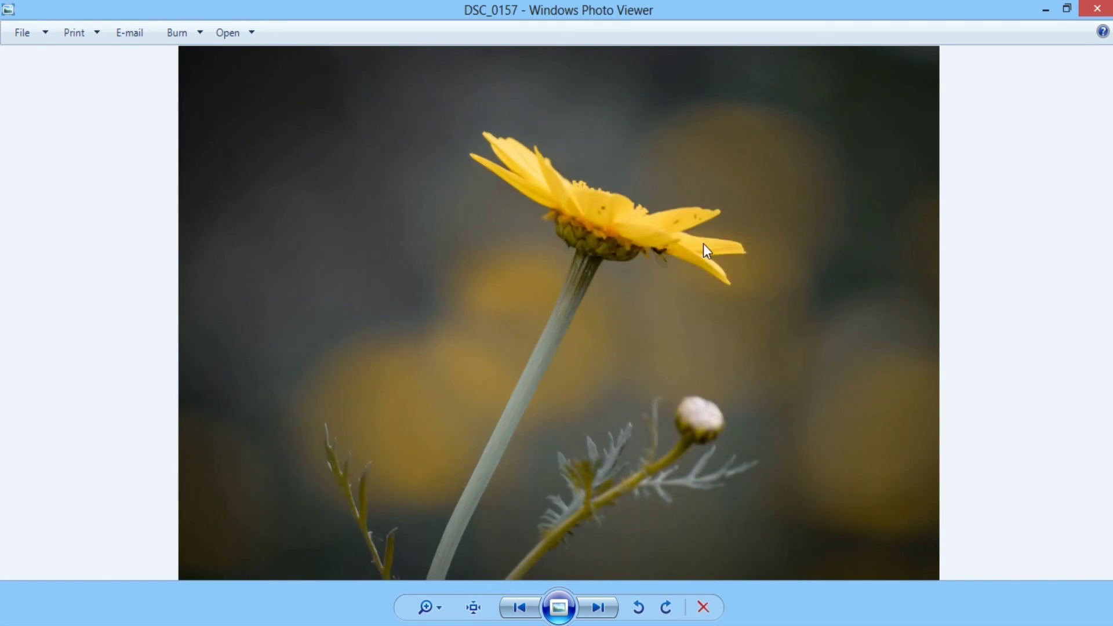
pyautogui.click(1097, 9)
# Refresh the XTRA UPDATES folder view with nothing selected.
pyautogui.click(609, 426)
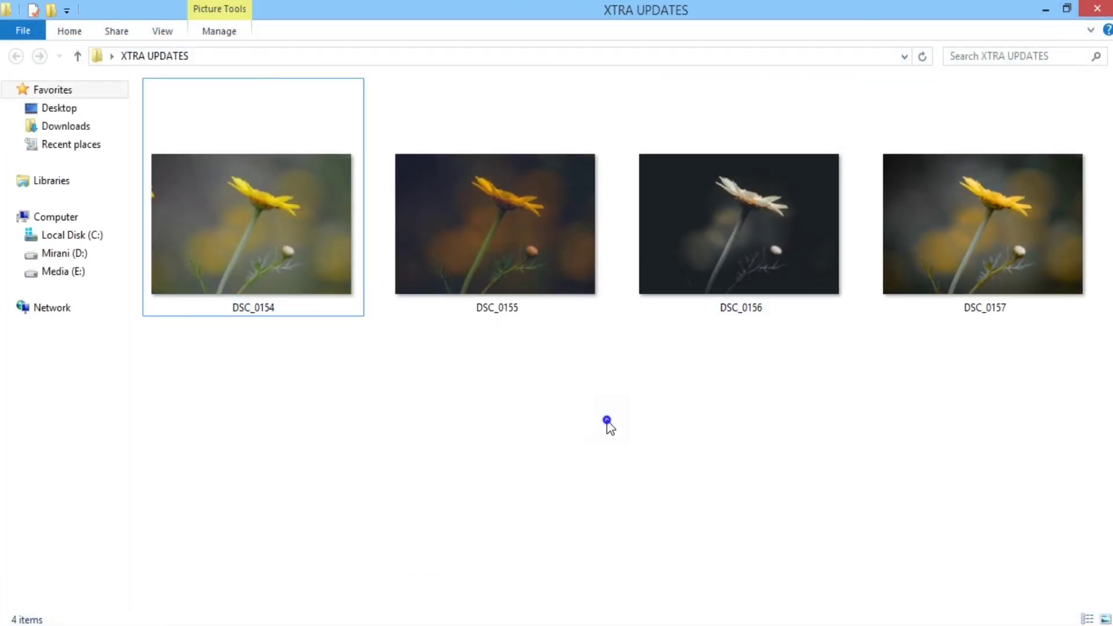
pyautogui.rightClick(608, 426)
pyautogui.click(641, 248)
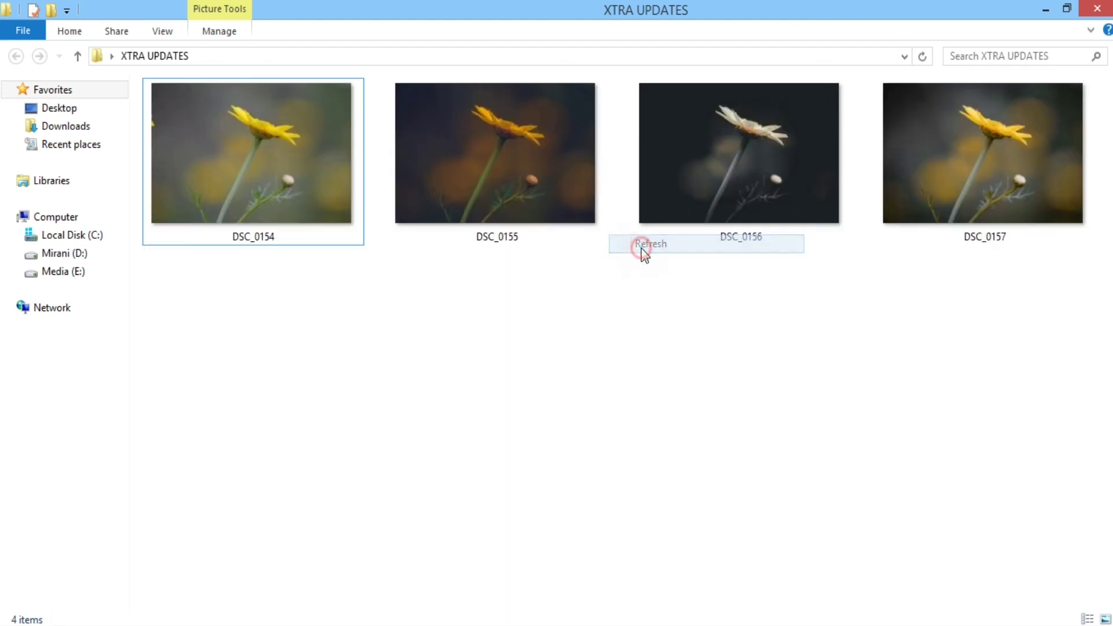